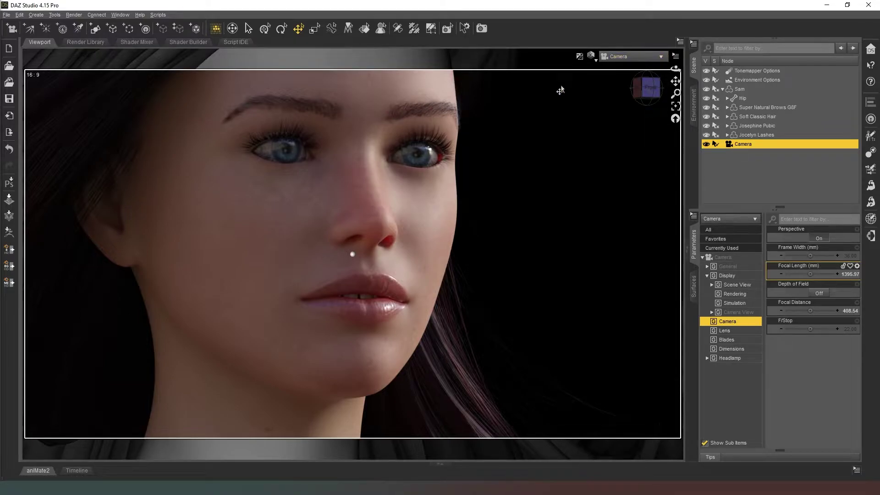
- Delete the Sam figure with its hair, brows and lashes and the camera, and set the viewport draw style to Texture Shaded
{"action": "left_click_drag", "start_coordinate": [760, 161], "coordinate": [745, 71]}
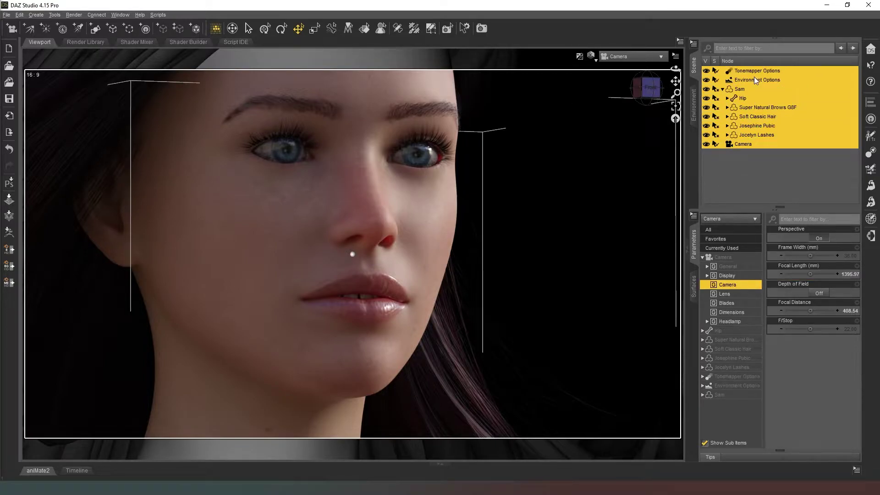
{"action": "key", "text": "Delete"}
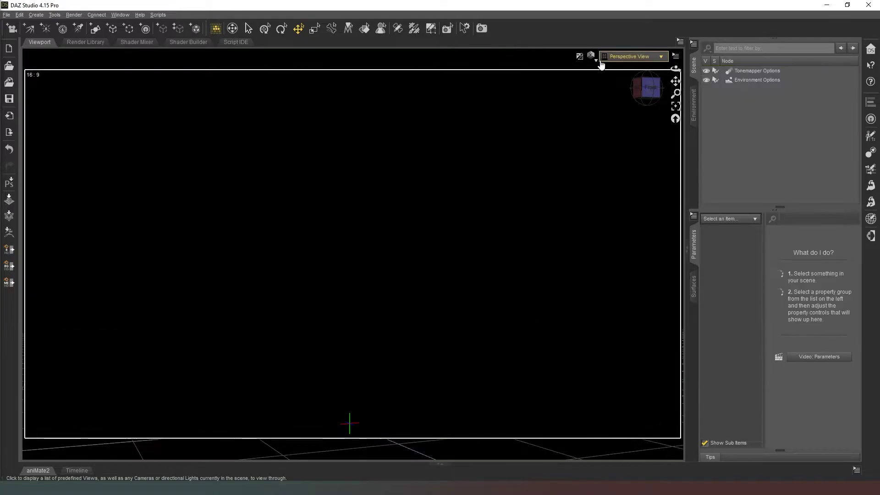
{"action": "left_click", "coordinate": [596, 60]}
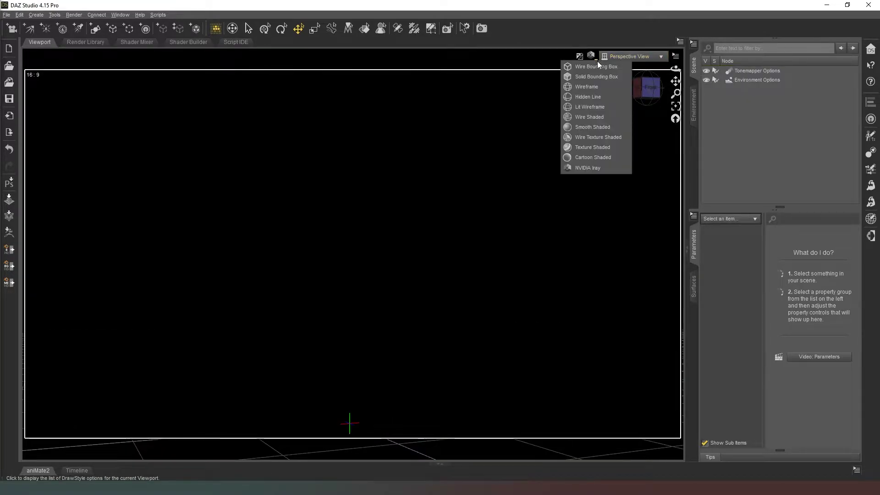
{"action": "left_click", "coordinate": [593, 147]}
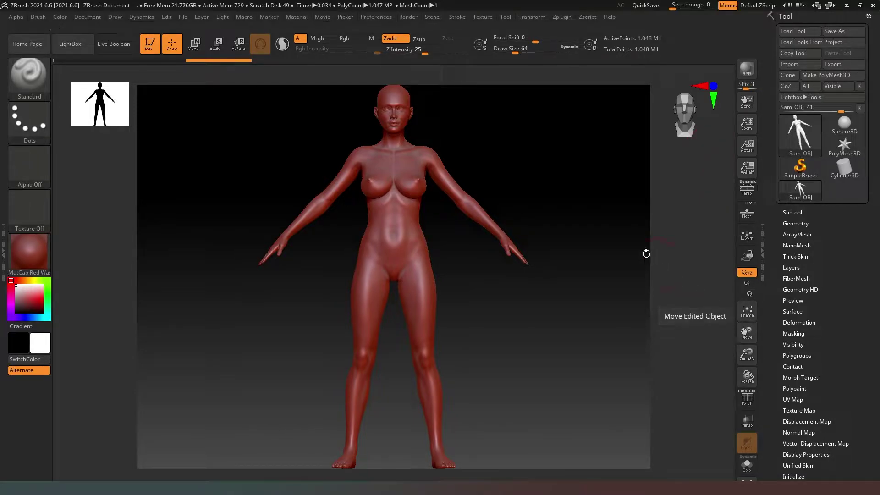
- In ZBrush, subdivide the Sam_OBJ body mesh three times, up to subdivision level 4
{"action": "mouse_move", "coordinate": [564, 158]}
{"action": "right_mouse_down", "text": "ctrl"}
{"action": "mouse_move", "coordinate": [575, 180]}
{"action": "mouse_move", "coordinate": [571, 292]}
{"action": "mouse_move", "coordinate": [598, 336]}
{"action": "mouse_move", "coordinate": [664, 246]}
{"action": "mouse_move", "coordinate": [660, 287]}
{"action": "right_mouse_up", "text": "ctrl"}
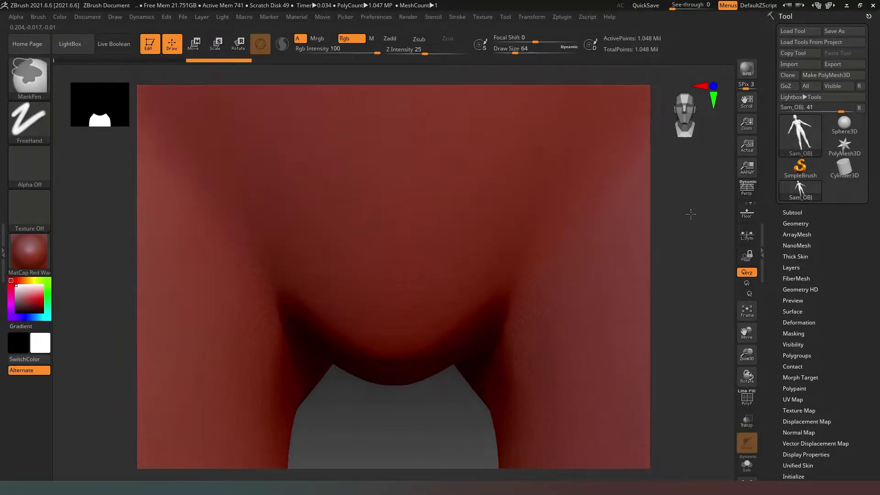
{"action": "right_click_drag", "start_coordinate": [691, 209], "coordinate": [674, 330], "text": "ctrl"}
{"action": "mouse_move", "coordinate": [695, 212]}
{"action": "right_mouse_down", "text": "alt"}
{"action": "mouse_move", "coordinate": [640, 392]}
{"action": "mouse_move", "coordinate": [663, 399]}
{"action": "right_mouse_up", "text": "alt"}
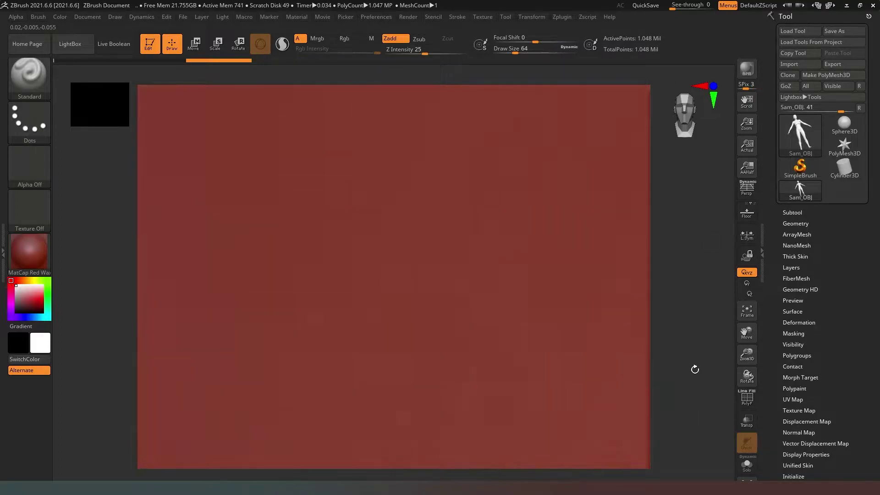
{"action": "mouse_move", "coordinate": [688, 318]}
{"action": "right_mouse_down"}
{"action": "mouse_move", "coordinate": [686, 412]}
{"action": "mouse_move", "coordinate": [669, 308]}
{"action": "mouse_move", "coordinate": [676, 169]}
{"action": "mouse_move", "coordinate": [687, 448]}
{"action": "mouse_move", "coordinate": [691, 211]}
{"action": "mouse_move", "coordinate": [684, 241]}
{"action": "mouse_move", "coordinate": [689, 365]}
{"action": "mouse_move", "coordinate": [676, 414]}
{"action": "mouse_move", "coordinate": [677, 155]}
{"action": "mouse_move", "coordinate": [672, 197]}
{"action": "mouse_move", "coordinate": [688, 309]}
{"action": "mouse_move", "coordinate": [719, 453]}
{"action": "mouse_move", "coordinate": [701, 460]}
{"action": "mouse_move", "coordinate": [678, 238]}
{"action": "mouse_move", "coordinate": [692, 365]}
{"action": "mouse_move", "coordinate": [680, 448]}
{"action": "mouse_move", "coordinate": [688, 318]}
{"action": "mouse_move", "coordinate": [680, 277]}
{"action": "mouse_move", "coordinate": [691, 296]}
{"action": "mouse_move", "coordinate": [680, 442]}
{"action": "mouse_move", "coordinate": [677, 226]}
{"action": "mouse_move", "coordinate": [683, 306]}
{"action": "mouse_move", "coordinate": [678, 228]}
{"action": "mouse_move", "coordinate": [651, 303]}
{"action": "mouse_move", "coordinate": [680, 444]}
{"action": "mouse_move", "coordinate": [660, 367]}
{"action": "mouse_move", "coordinate": [665, 250]}
{"action": "mouse_move", "coordinate": [651, 438]}
{"action": "right_mouse_up"}
{"action": "mouse_move", "coordinate": [683, 238]}
{"action": "right_mouse_down"}
{"action": "mouse_move", "coordinate": [689, 275]}
{"action": "mouse_move", "coordinate": [704, 262]}
{"action": "mouse_move", "coordinate": [701, 182]}
{"action": "mouse_move", "coordinate": [683, 254]}
{"action": "mouse_move", "coordinate": [621, 240]}
{"action": "right_mouse_up"}
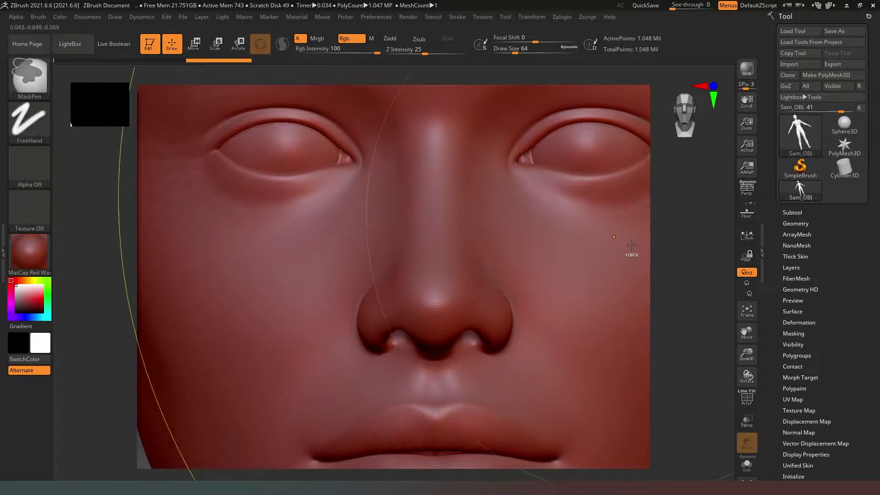
{"action": "right_click_drag", "start_coordinate": [702, 247], "coordinate": [699, 183], "text": "ctrl"}
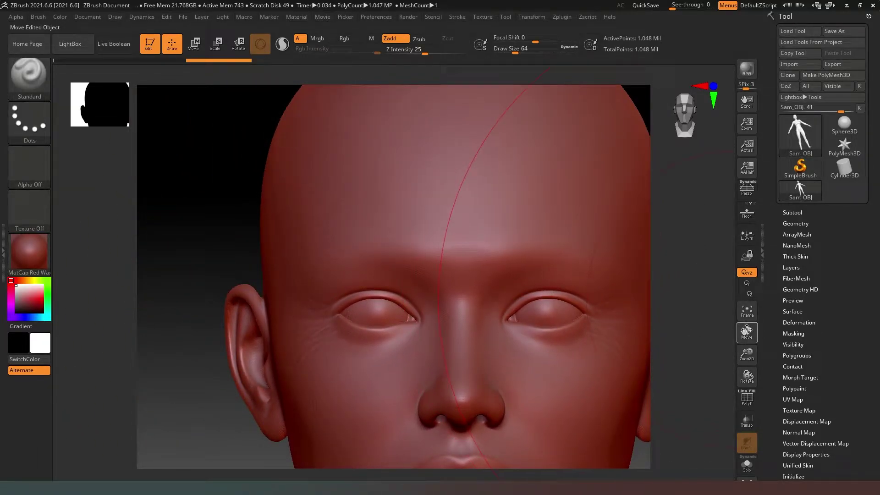
{"action": "left_click_drag", "start_coordinate": [747, 332], "coordinate": [683, 293]}
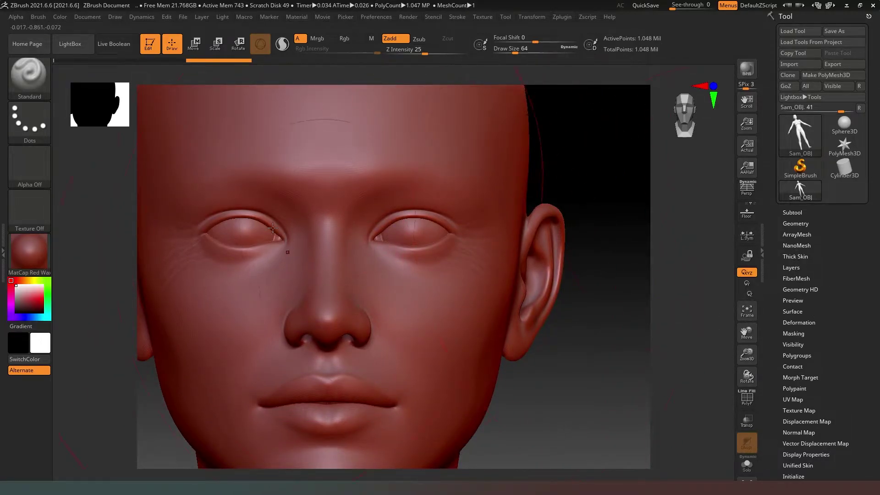
{"action": "left_click", "coordinate": [796, 223]}
{"action": "left_click", "coordinate": [807, 310]}
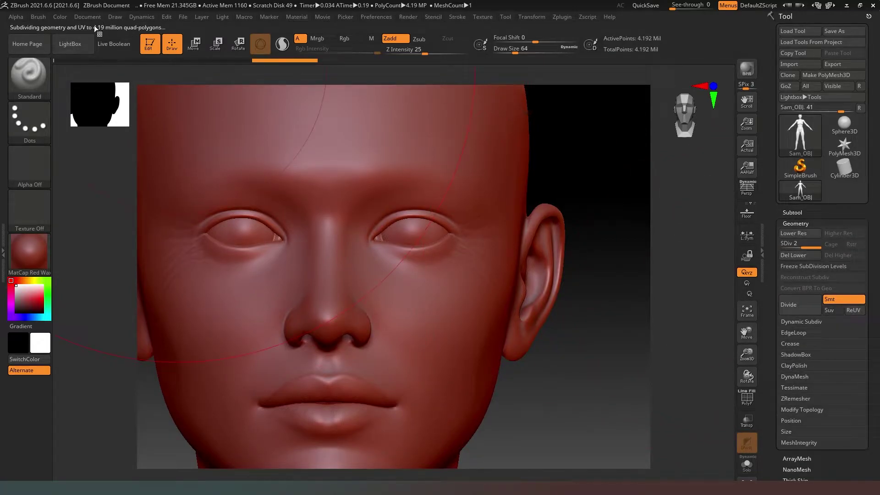
{"action": "left_click", "coordinate": [799, 306]}
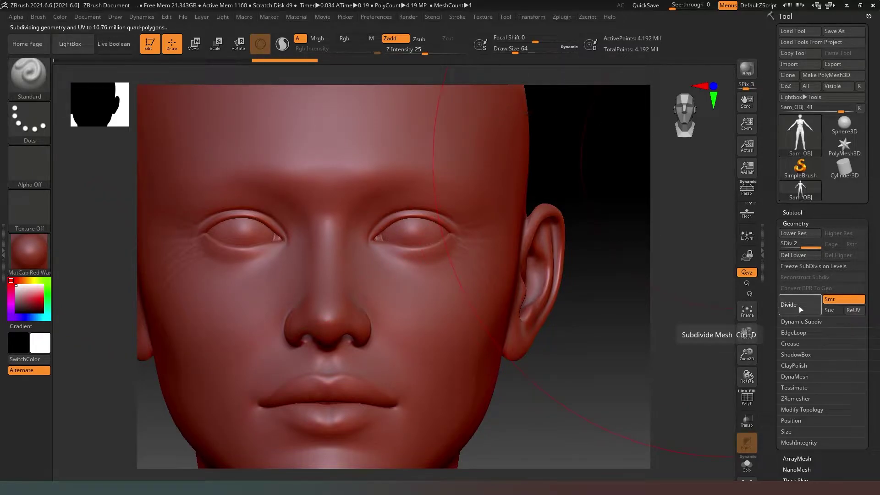
{"action": "left_click", "coordinate": [798, 306]}
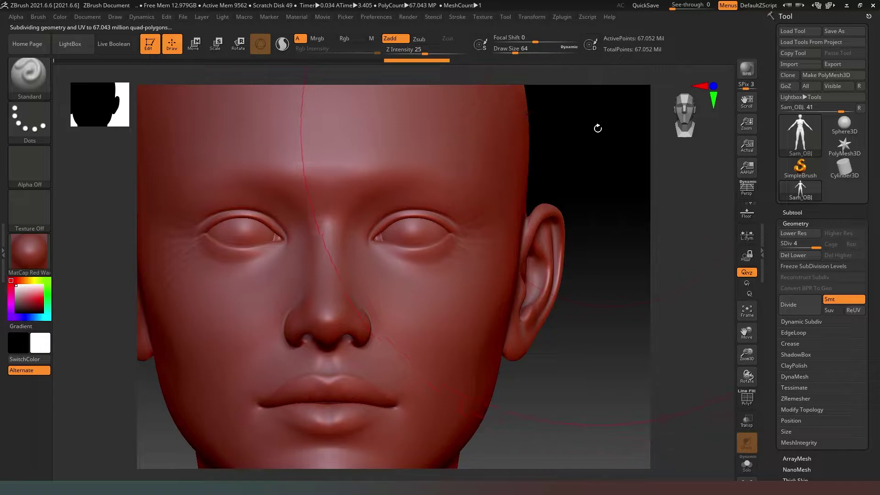
- Smooth the fine wrinkles beside the outer corner of the eye, using draw sizes of 7.4673 and 20
{"action": "left_click_drag", "start_coordinate": [638, 254], "coordinate": [523, 275]}
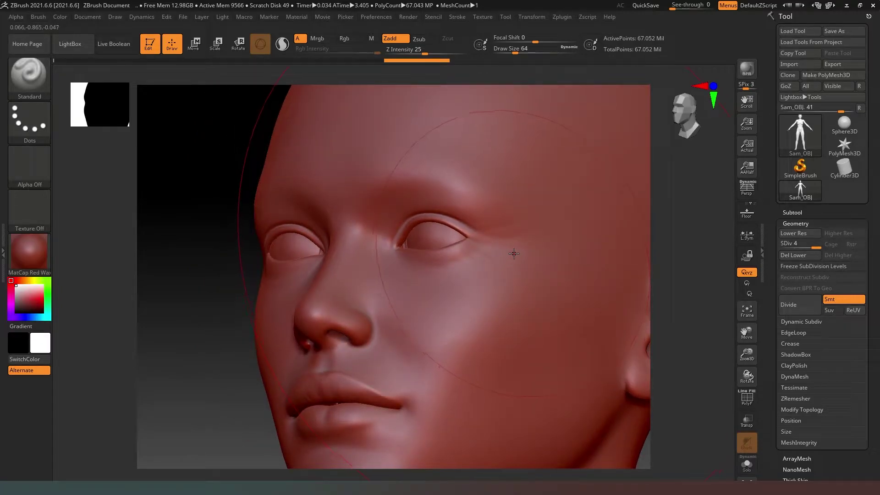
{"action": "mouse_move", "coordinate": [515, 53]}
{"action": "left_mouse_down"}
{"action": "mouse_move", "coordinate": [494, 53]}
{"action": "mouse_move", "coordinate": [502, 53]}
{"action": "left_mouse_up"}
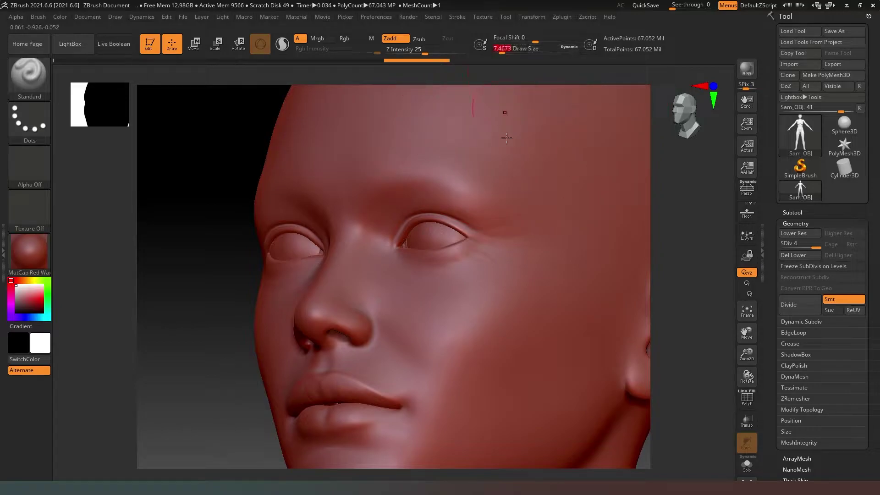
{"action": "key", "text": "shift"}
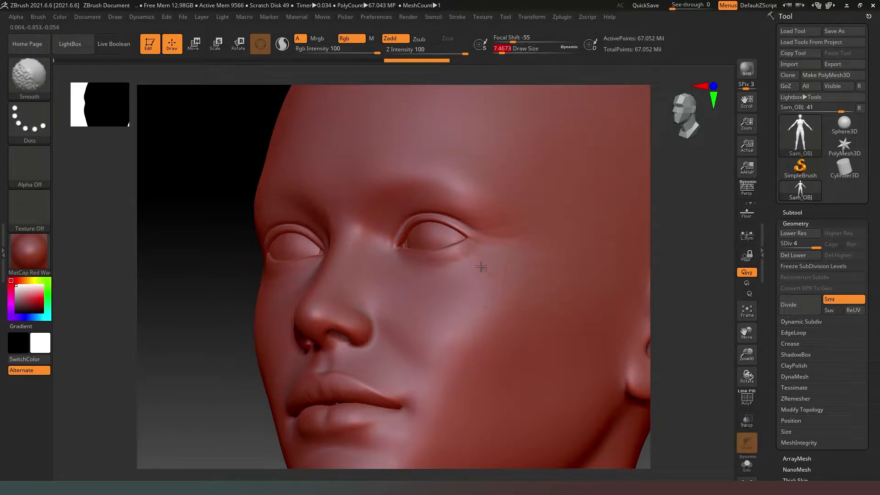
{"action": "mouse_move", "coordinate": [511, 264]}
{"action": "left_mouse_down", "text": "shift"}
{"action": "mouse_move", "coordinate": [513, 288]}
{"action": "mouse_move", "coordinate": [492, 277]}
{"action": "left_mouse_up", "text": "shift"}
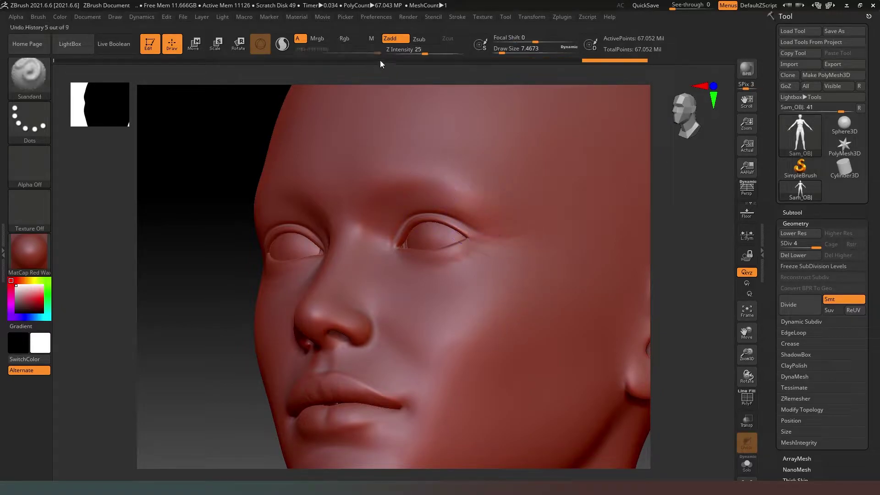
{"action": "left_click", "coordinate": [506, 50]}
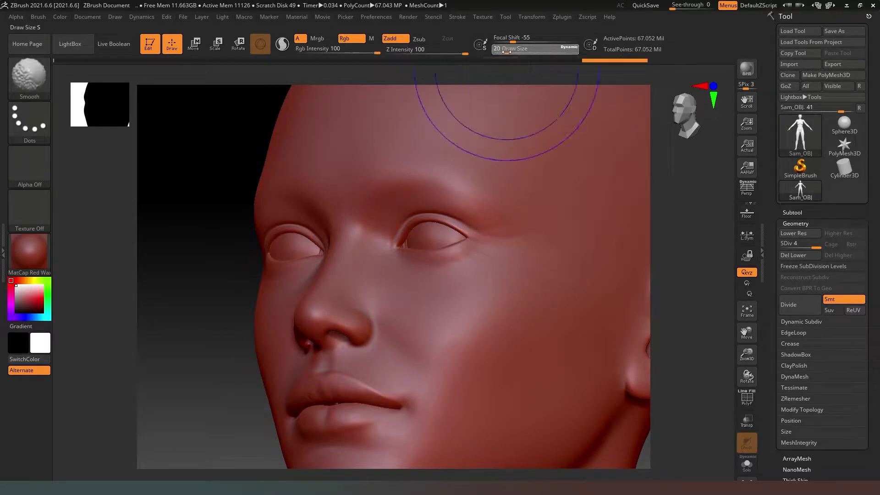
{"action": "left_click_drag", "start_coordinate": [486, 306], "coordinate": [503, 296], "text": "shift"}
- Set the draw size to 5.75148 and smooth the remaining wrinkles around and below the outer eye corner
{"action": "left_click_drag", "start_coordinate": [507, 52], "coordinate": [506, 53]}
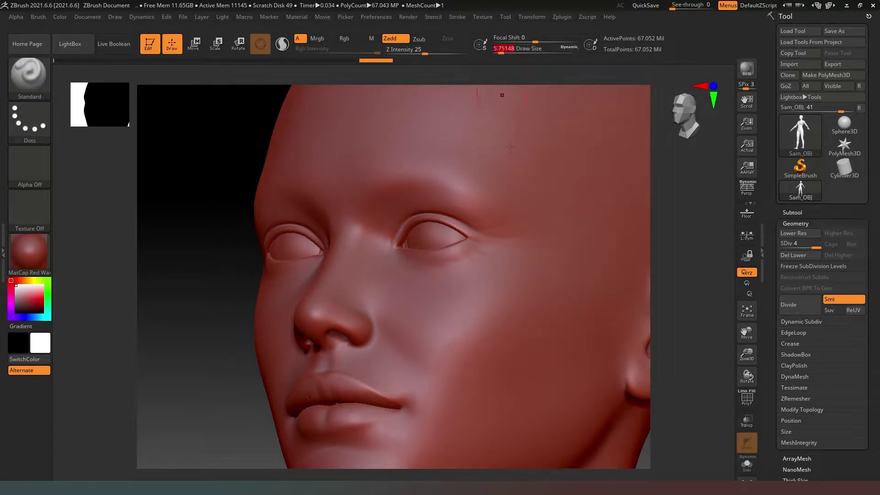
{"action": "key", "text": "shift"}
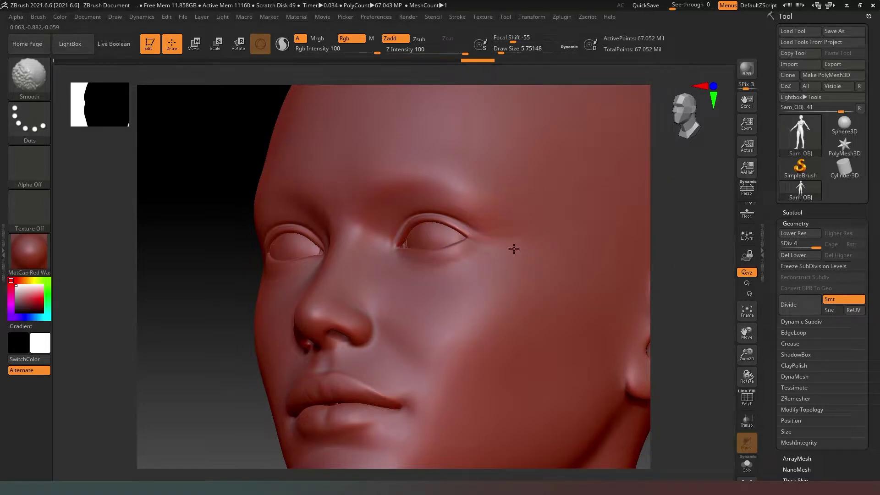
{"action": "key", "text": "shift"}
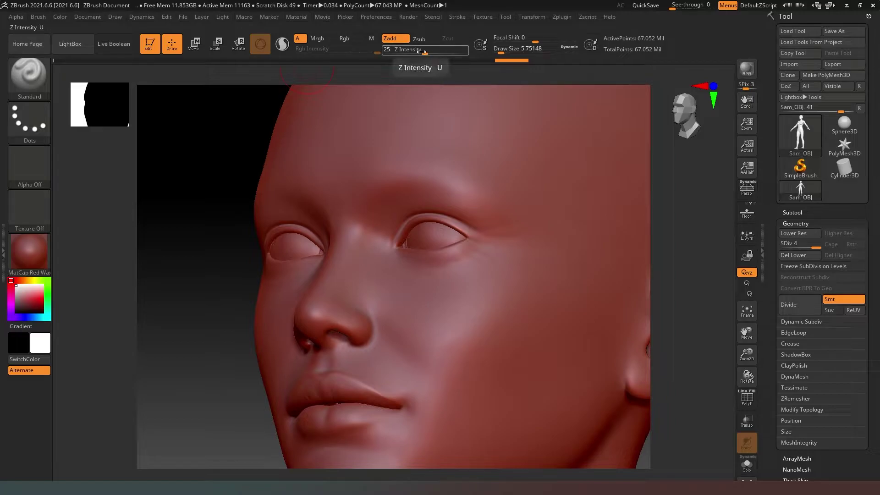
{"action": "key", "text": "shift"}
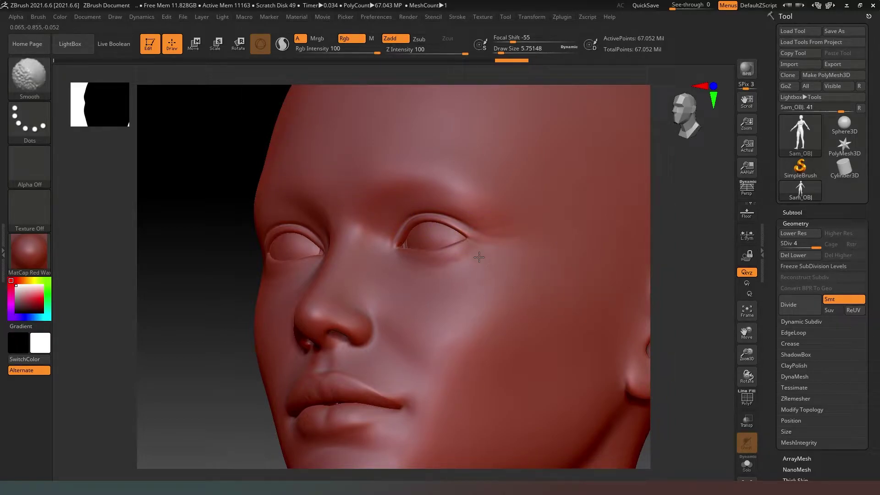
{"action": "mouse_move", "coordinate": [510, 218]}
{"action": "left_mouse_down", "text": "shift"}
{"action": "mouse_move", "coordinate": [487, 204]}
{"action": "mouse_move", "coordinate": [510, 244]}
{"action": "left_mouse_up", "text": "shift"}
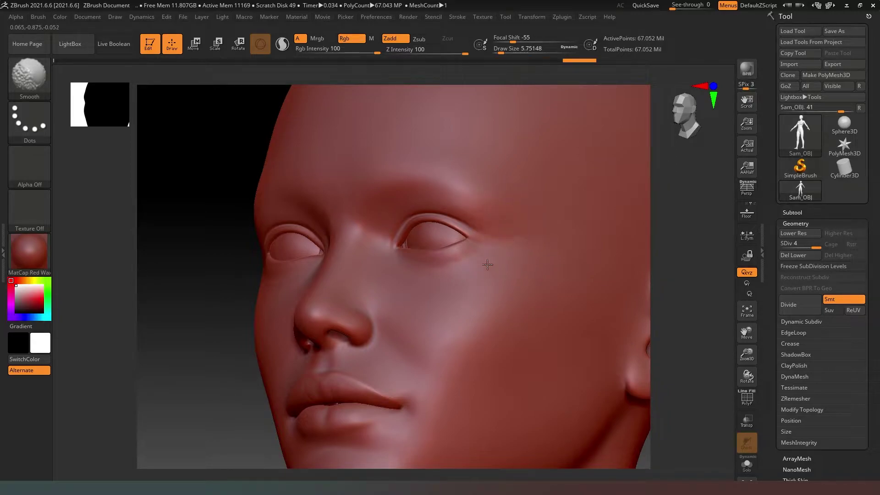
{"action": "left_click_drag", "start_coordinate": [463, 264], "coordinate": [496, 276], "text": "shift"}
{"action": "left_click_drag", "start_coordinate": [535, 249], "coordinate": [515, 232], "text": "shift"}
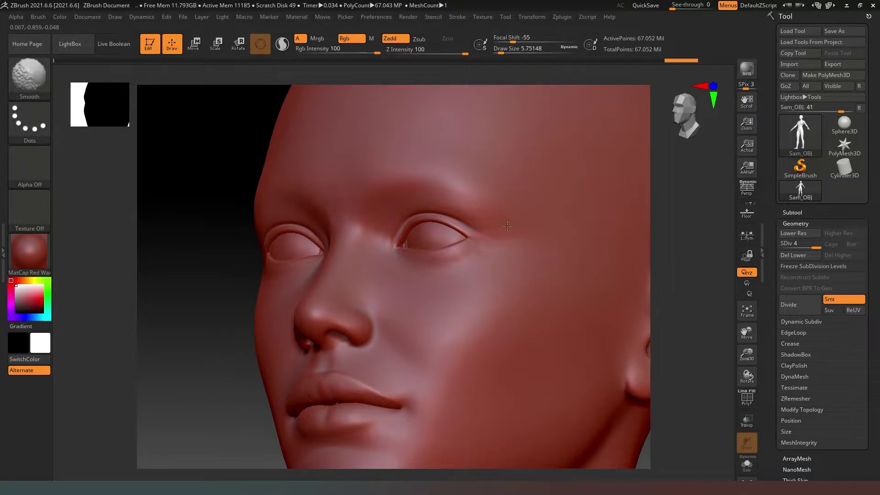
{"action": "key", "text": "shift"}
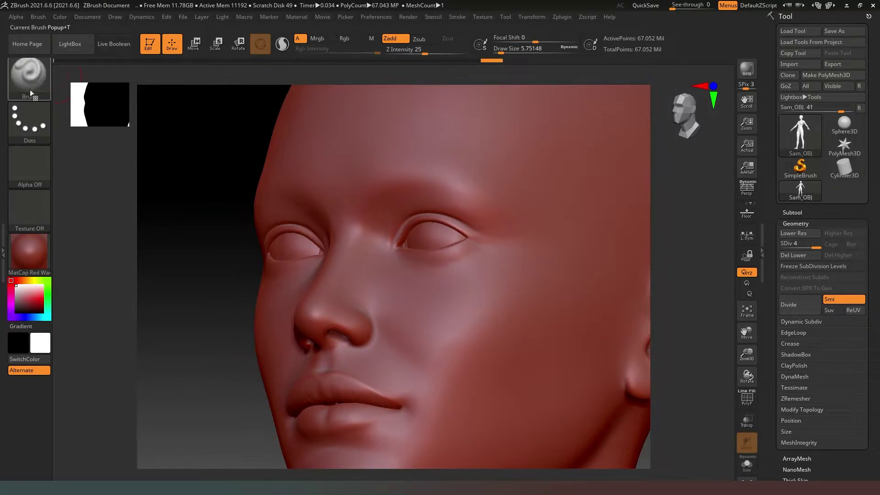
- Give the Standard brush the Micro For Base alpha, a DragRect stroke and a Z Intensity of 8
{"action": "left_click", "coordinate": [30, 174]}
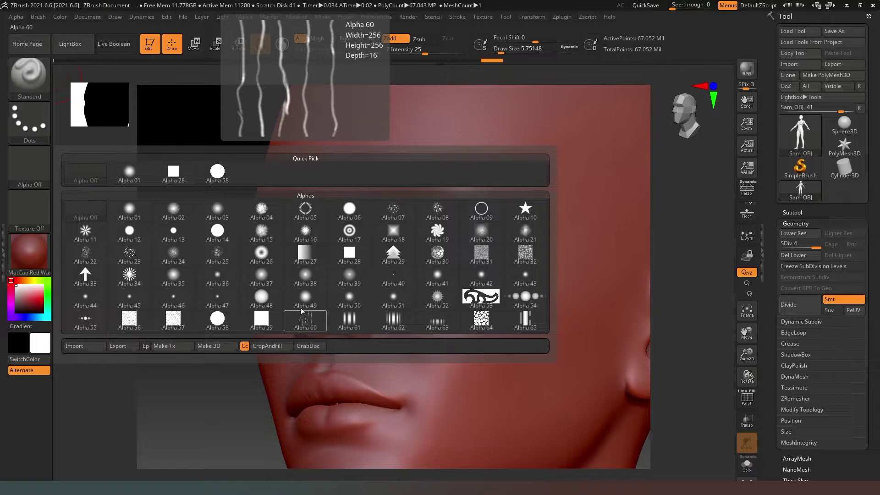
{"action": "left_click", "coordinate": [481, 252]}
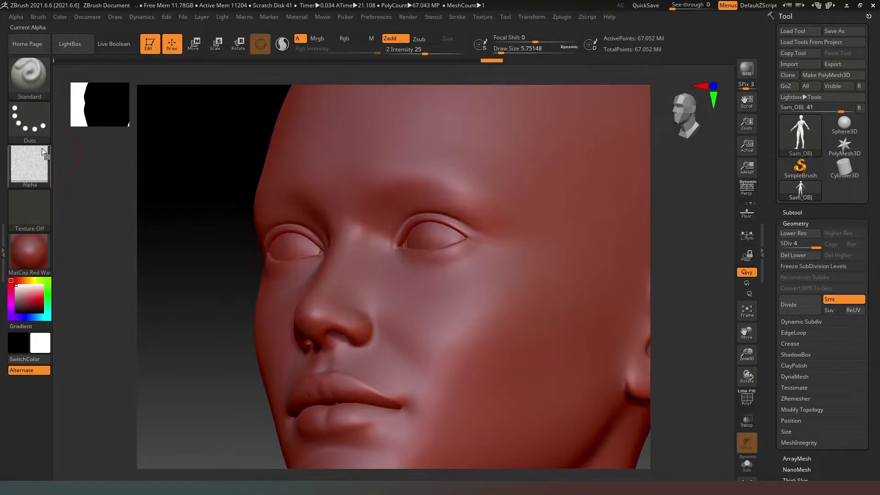
{"action": "left_click", "coordinate": [32, 126]}
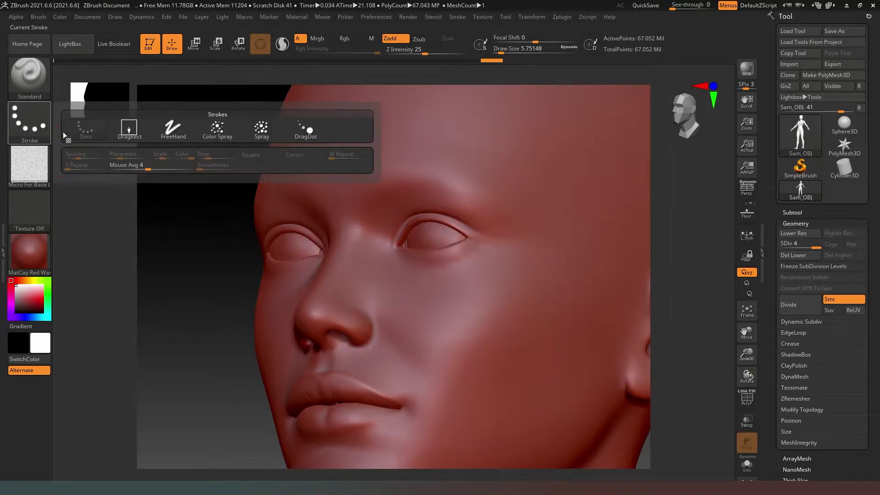
{"action": "left_click", "coordinate": [130, 132]}
{"action": "left_click_drag", "start_coordinate": [417, 54], "coordinate": [415, 53]}
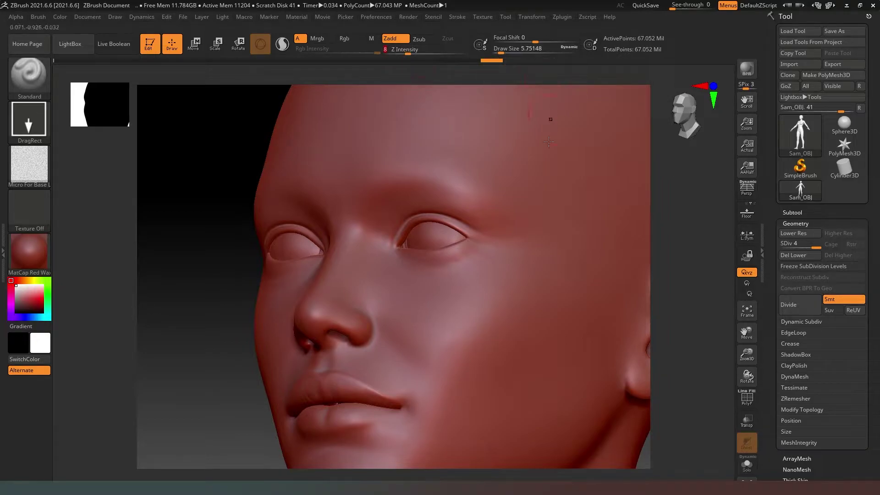
- Stamp the micro skin alpha across the upper cheek and the area beside the nose
{"action": "left_click", "coordinate": [518, 51]}
{"action": "right_click_drag", "start_coordinate": [687, 266], "coordinate": [692, 354], "text": "ctrl"}
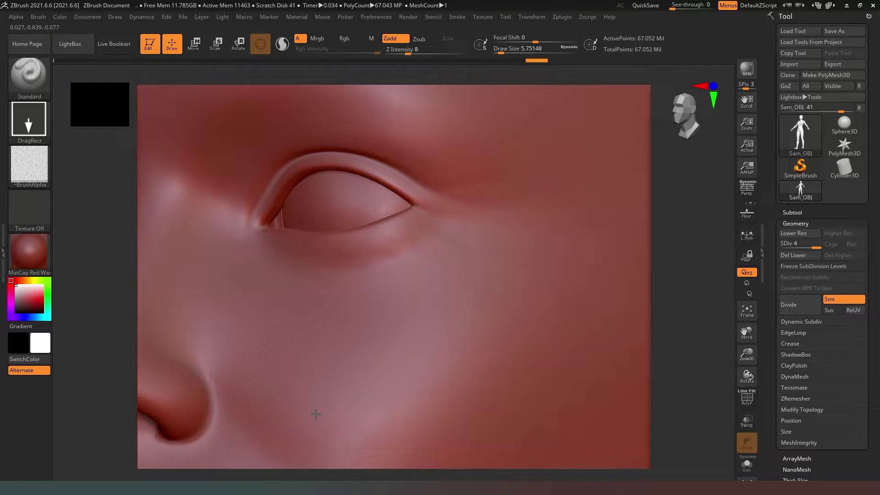
{"action": "left_click_drag", "start_coordinate": [304, 406], "coordinate": [304, 406]}
{"action": "left_click_drag", "start_coordinate": [302, 313], "coordinate": [304, 319]}
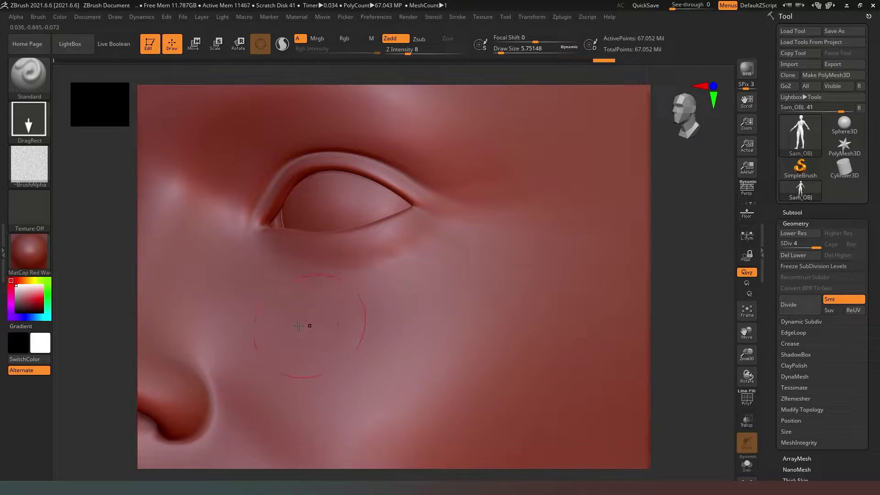
{"action": "left_click", "coordinate": [261, 331]}
{"action": "left_click", "coordinate": [233, 286]}
{"action": "left_click", "coordinate": [246, 288]}
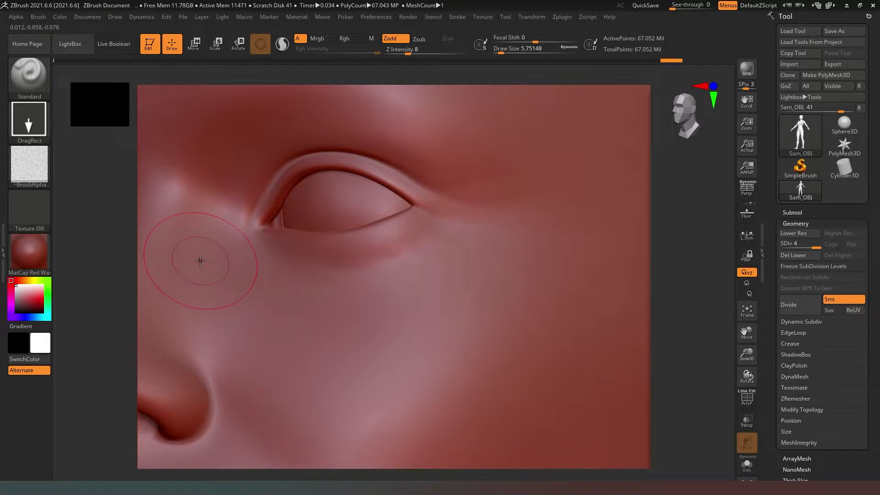
{"action": "left_click", "coordinate": [225, 287]}
- Stamp the micro skin alpha along the area under the eye towards its inner corner
{"action": "left_click", "coordinate": [416, 303]}
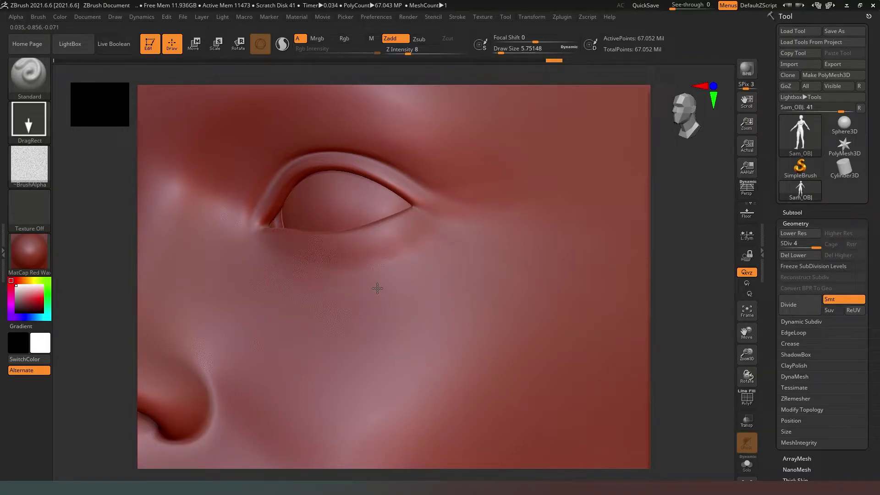
{"action": "left_click", "coordinate": [359, 288]}
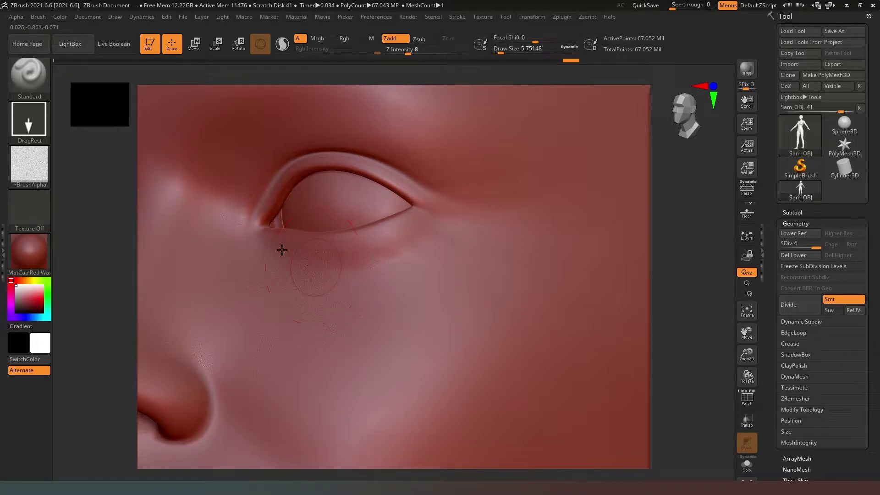
{"action": "left_click", "coordinate": [311, 263]}
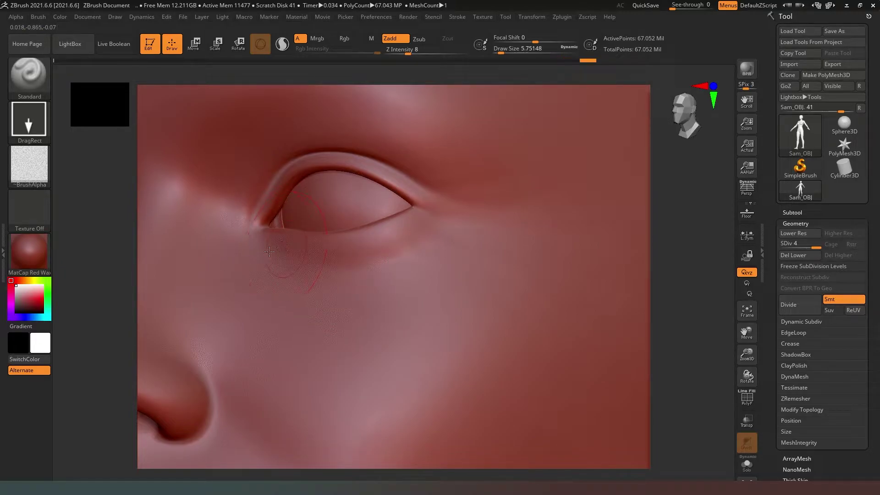
{"action": "left_click", "coordinate": [273, 254]}
{"action": "key", "text": "ctrl"}
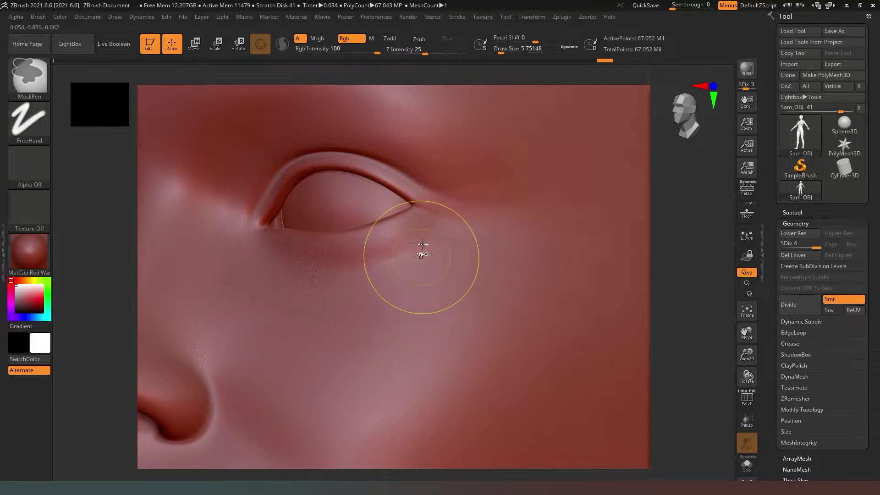
- Undo the recent micro skin stamps on the cheek, under the eye and beside the nose
{"action": "key", "text": "ctrl+z"}
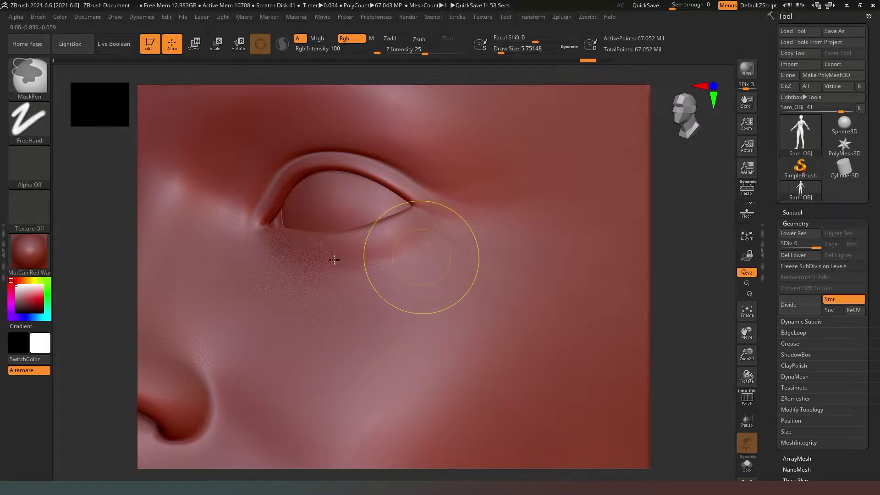
{"action": "key", "text": "ctrl+z"}
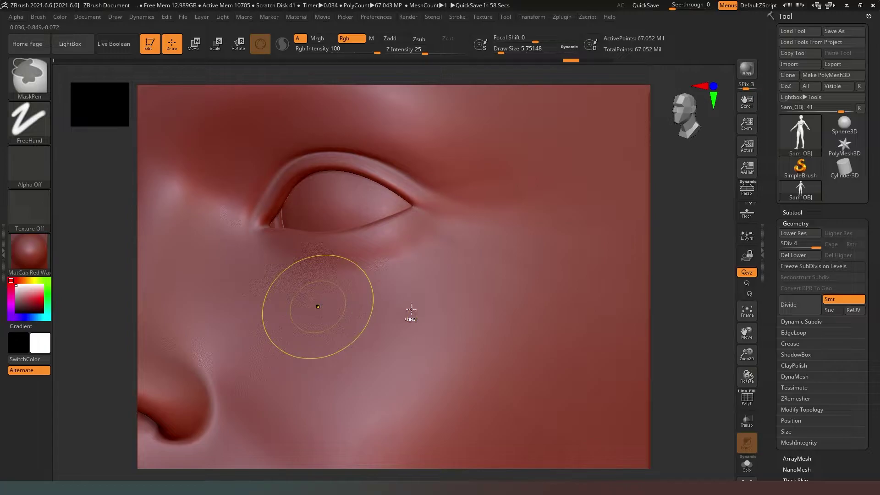
{"action": "key", "text": "ctrl+z"}
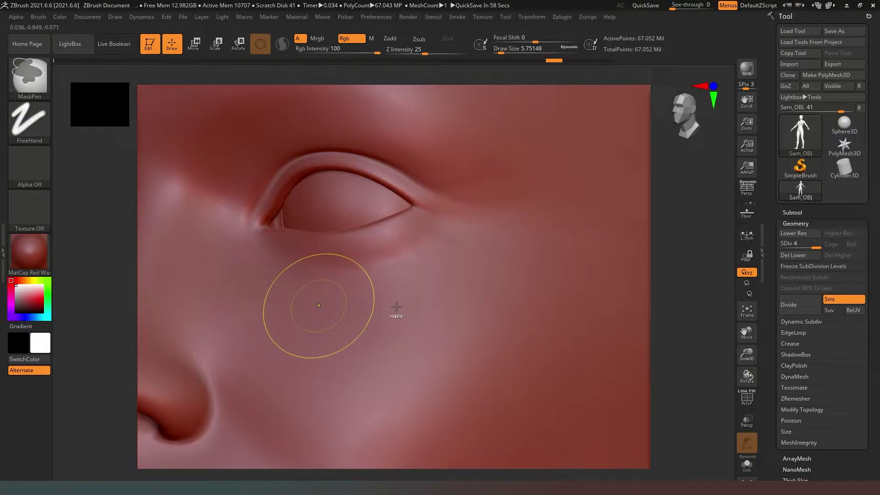
{"action": "key", "text": "ctrl+z"}
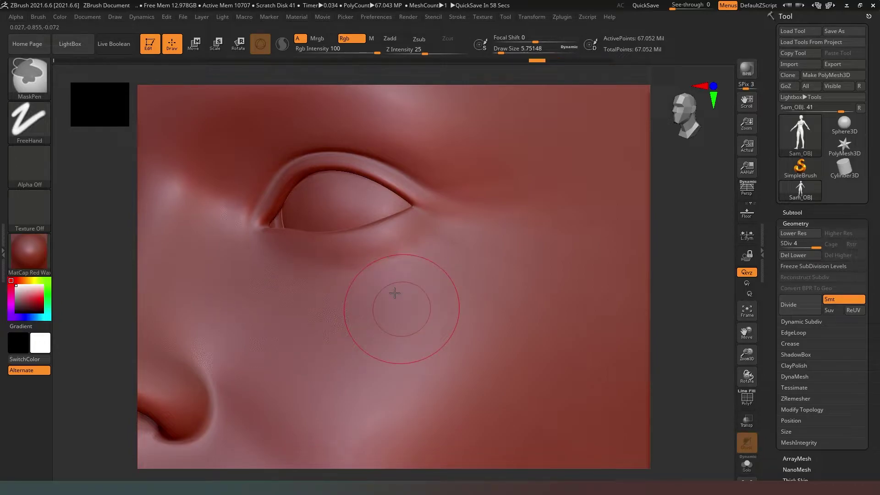
{"action": "key", "text": "ctrl+z"}
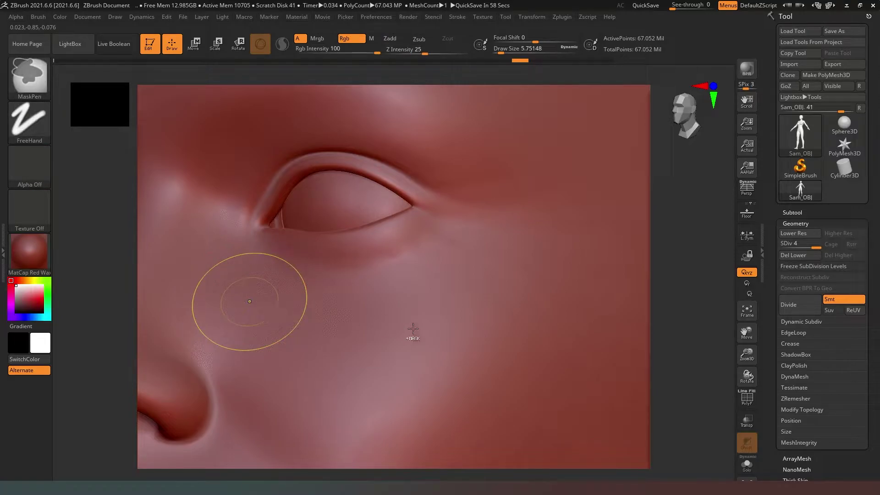
{"action": "key", "text": "ctrl+z"}
{"action": "key", "text": "ctrl"}
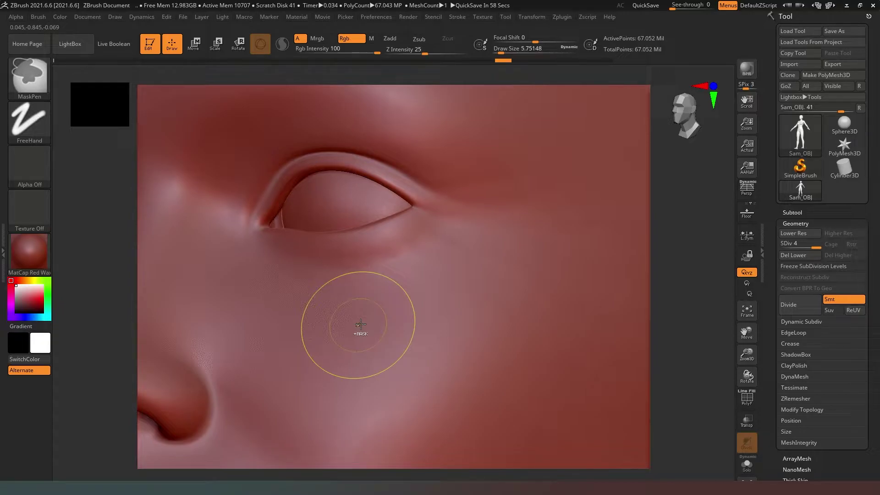
{"action": "key", "text": "ctrl+z"}
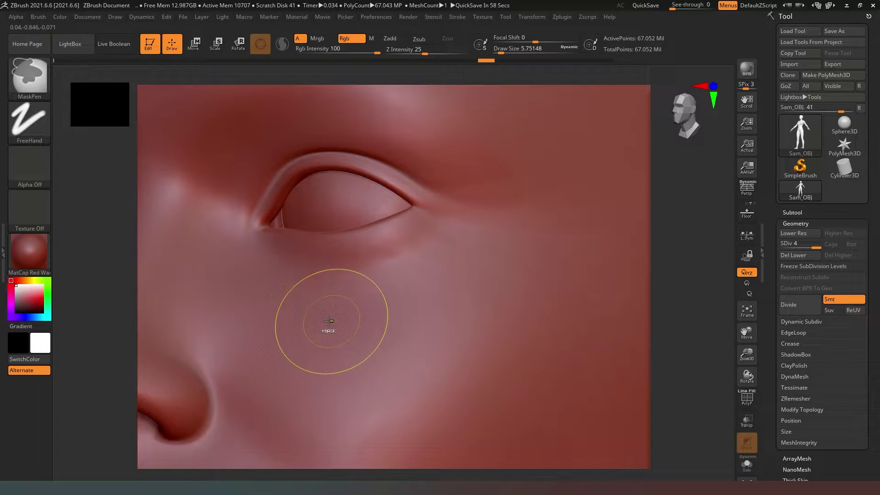
{"action": "key", "text": "ctrl"}
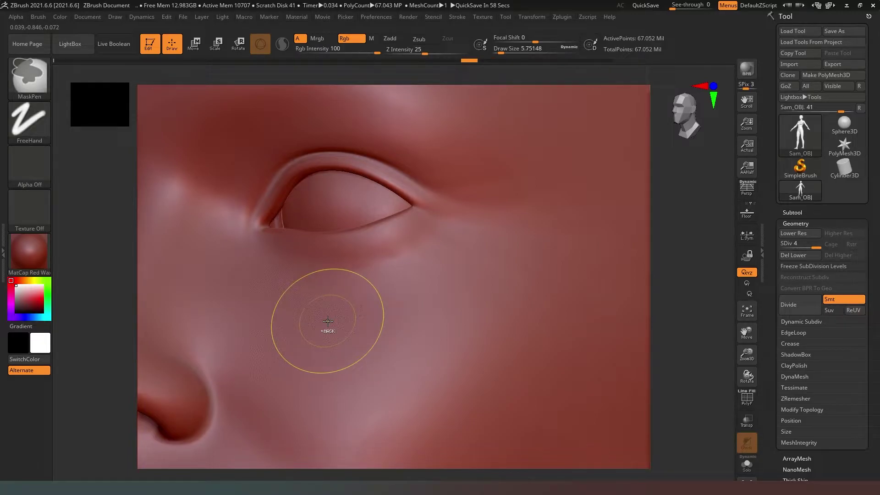
{"action": "key", "text": "ctrl+z"}
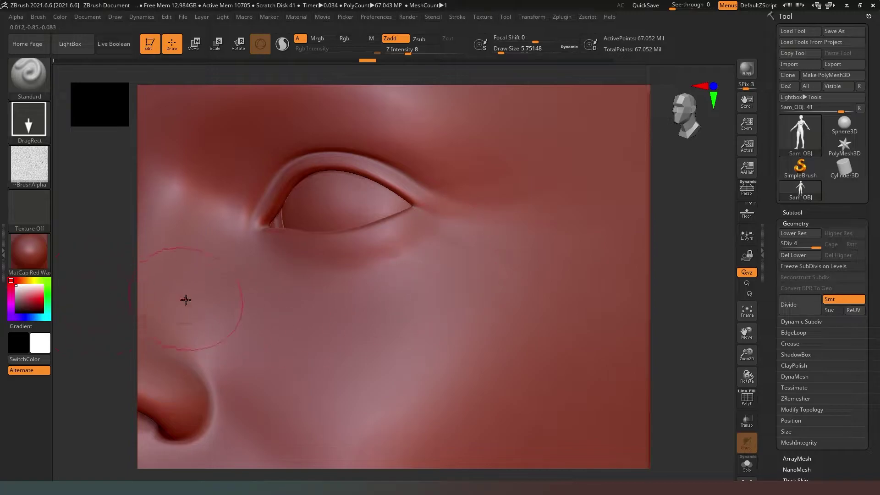
- Stamp the micro skin alpha on the cheek beside the nose and below the inner eye corner
{"action": "mouse_move", "coordinate": [719, 290]}
{"action": "left_mouse_down"}
{"action": "mouse_move", "coordinate": [752, 287]}
{"action": "mouse_move", "coordinate": [699, 291]}
{"action": "left_mouse_up"}
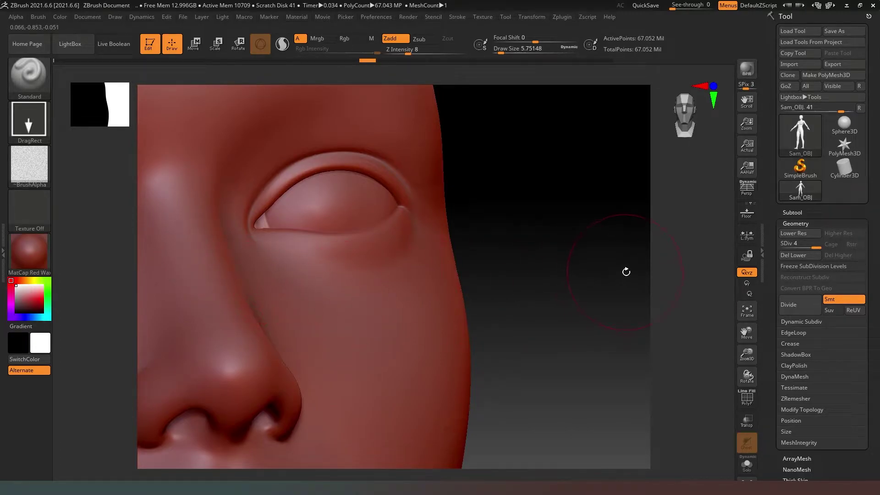
{"action": "left_click_drag", "start_coordinate": [623, 272], "coordinate": [609, 271]}
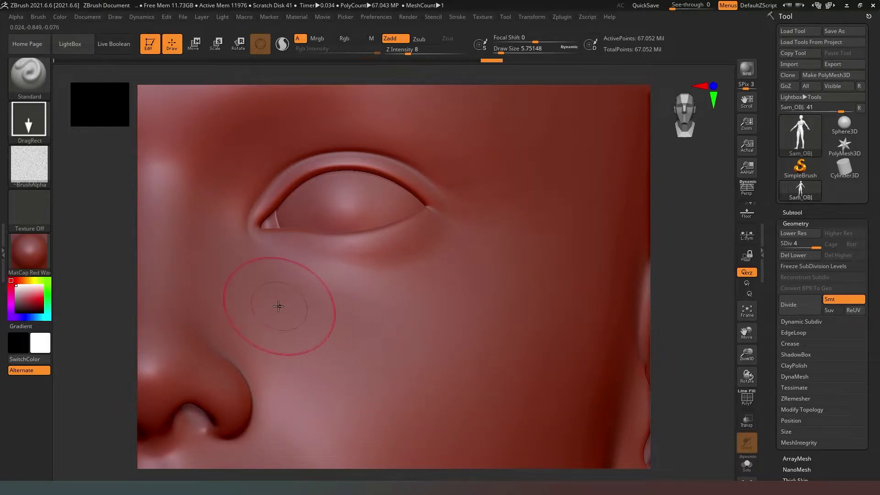
{"action": "key", "text": "ctrl"}
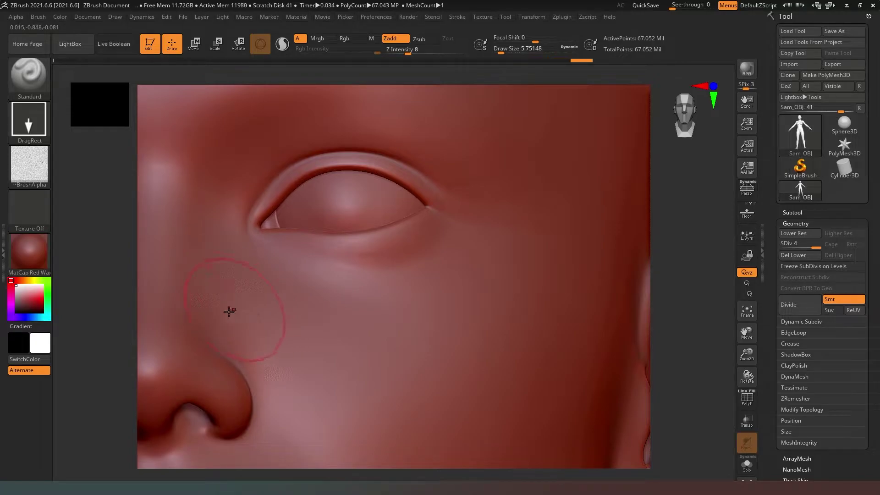
{"action": "left_click_drag", "start_coordinate": [251, 340], "coordinate": [259, 333]}
{"action": "left_click_drag", "start_coordinate": [276, 278], "coordinate": [317, 297]}
{"action": "mouse_move", "coordinate": [228, 247]}
{"action": "left_mouse_down"}
{"action": "mouse_move", "coordinate": [243, 267]}
{"action": "mouse_move", "coordinate": [207, 259]}
{"action": "mouse_move", "coordinate": [241, 255]}
{"action": "mouse_move", "coordinate": [240, 222]}
{"action": "mouse_move", "coordinate": [239, 233]}
{"action": "mouse_move", "coordinate": [201, 219]}
{"action": "mouse_move", "coordinate": [222, 238]}
{"action": "mouse_move", "coordinate": [197, 249]}
{"action": "mouse_move", "coordinate": [206, 258]}
{"action": "mouse_move", "coordinate": [189, 274]}
{"action": "mouse_move", "coordinate": [324, 324]}
{"action": "mouse_move", "coordinate": [330, 291]}
{"action": "mouse_move", "coordinate": [308, 266]}
{"action": "mouse_move", "coordinate": [378, 297]}
{"action": "left_mouse_up"}
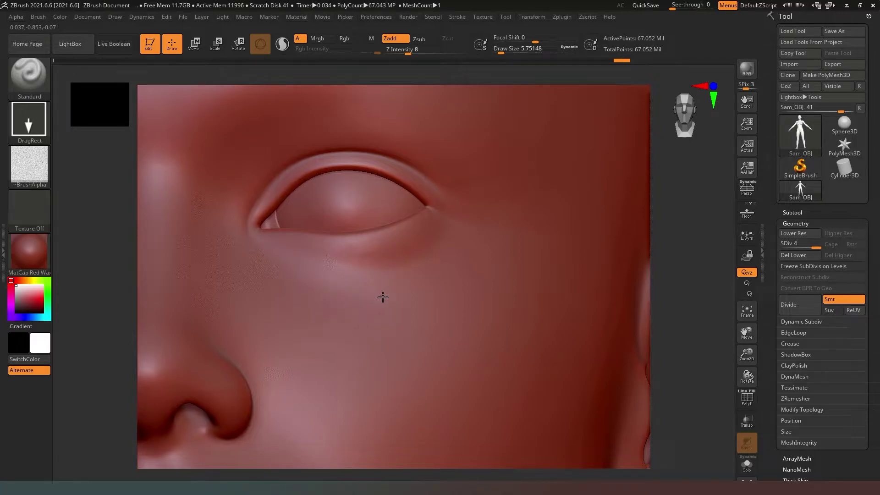
- Stamp the micro skin alpha over the middle of the cheek and around the outer eye corner
{"action": "mouse_move", "coordinate": [337, 275]}
{"action": "left_mouse_down"}
{"action": "mouse_move", "coordinate": [290, 246]}
{"action": "mouse_move", "coordinate": [393, 257]}
{"action": "mouse_move", "coordinate": [342, 255]}
{"action": "mouse_move", "coordinate": [322, 320]}
{"action": "mouse_move", "coordinate": [339, 323]}
{"action": "mouse_move", "coordinate": [320, 338]}
{"action": "mouse_move", "coordinate": [348, 362]}
{"action": "mouse_move", "coordinate": [343, 366]}
{"action": "left_mouse_up"}
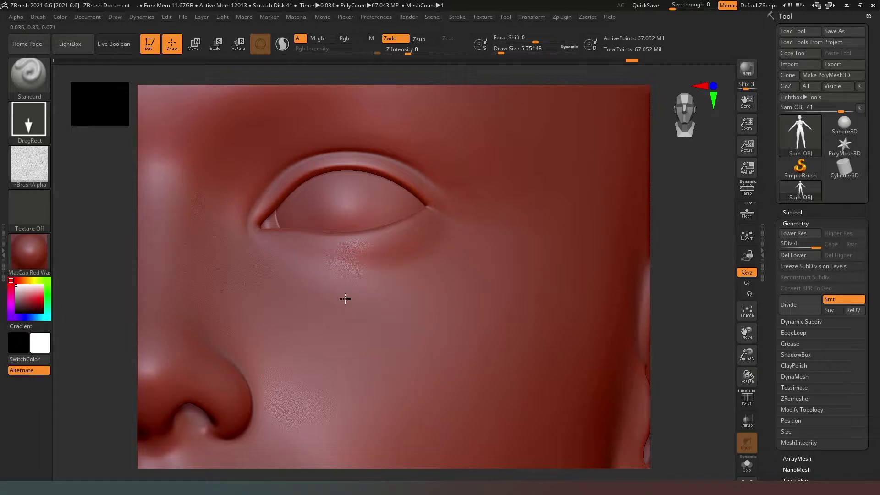
{"action": "left_click_drag", "start_coordinate": [334, 366], "coordinate": [370, 373]}
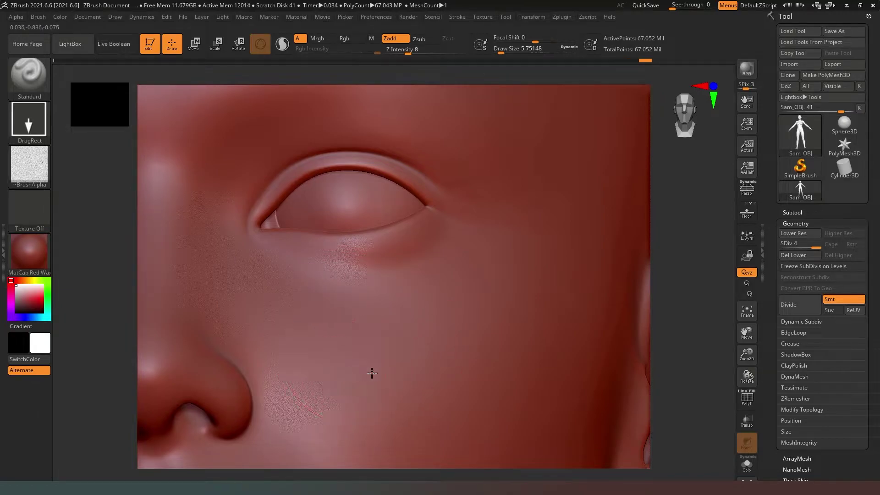
{"action": "left_click_drag", "start_coordinate": [465, 292], "coordinate": [465, 292]}
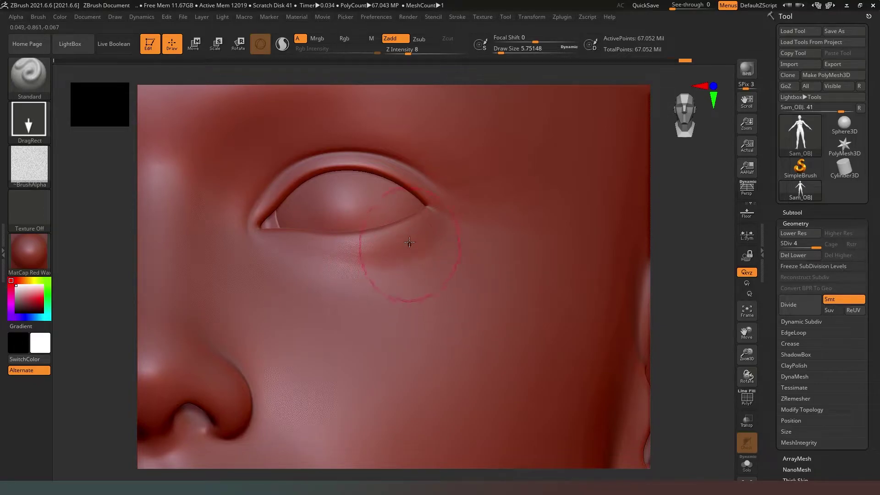
{"action": "left_click_drag", "start_coordinate": [428, 251], "coordinate": [448, 244]}
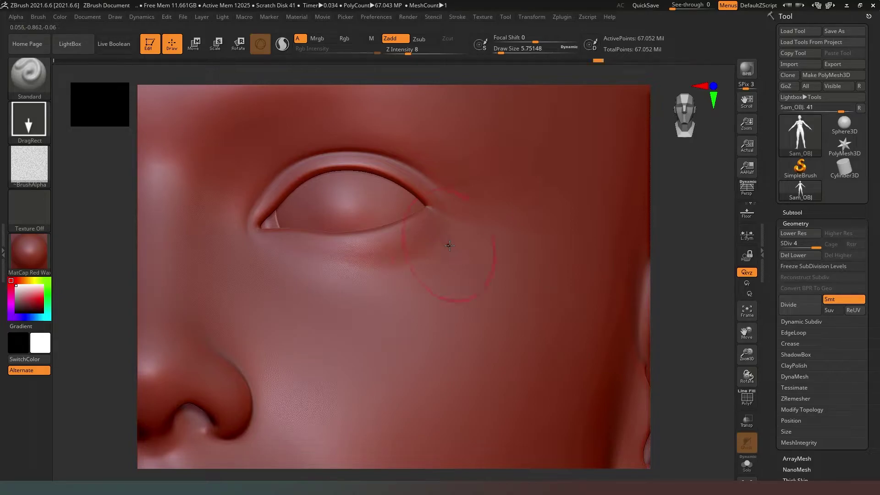
{"action": "left_click_drag", "start_coordinate": [424, 217], "coordinate": [488, 281]}
{"action": "left_click", "coordinate": [473, 295]}
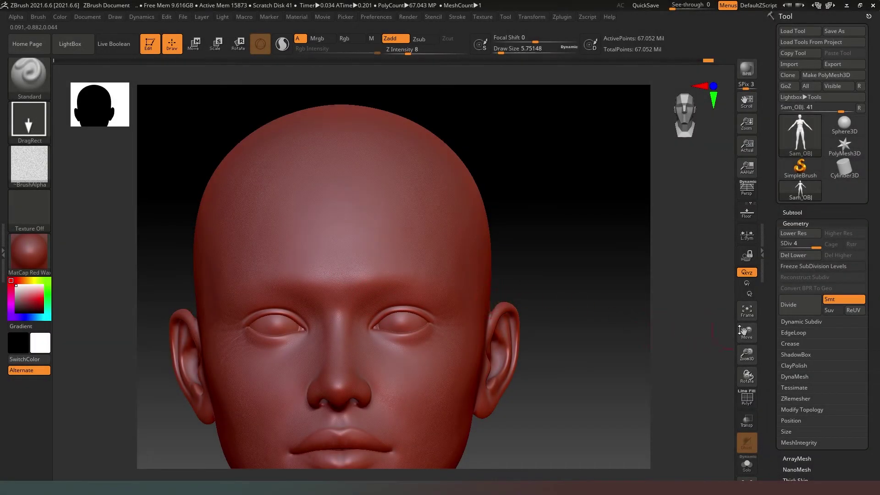
- Stamp the micro skin alpha along the side of the nose bridge near the inner eye corner
{"action": "left_click_drag", "start_coordinate": [746, 331], "coordinate": [748, 277]}
{"action": "left_click_drag", "start_coordinate": [633, 285], "coordinate": [637, 310]}
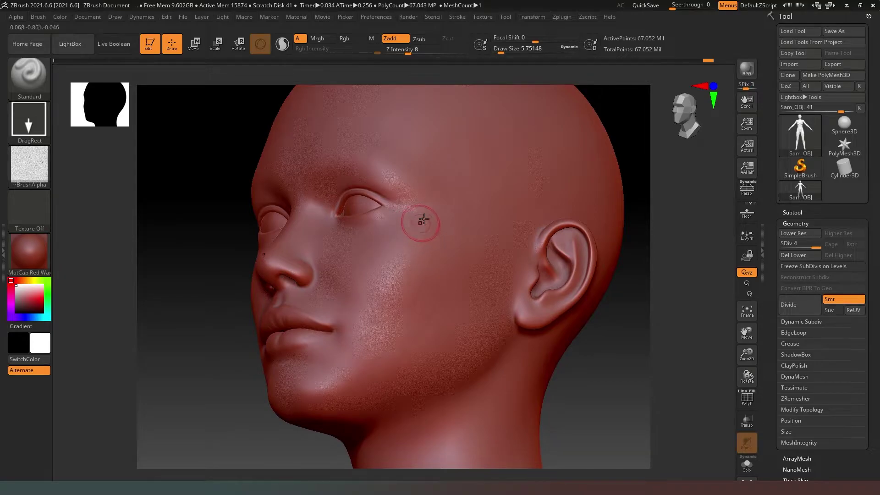
{"action": "key", "text": "ctrl+shift+z"}
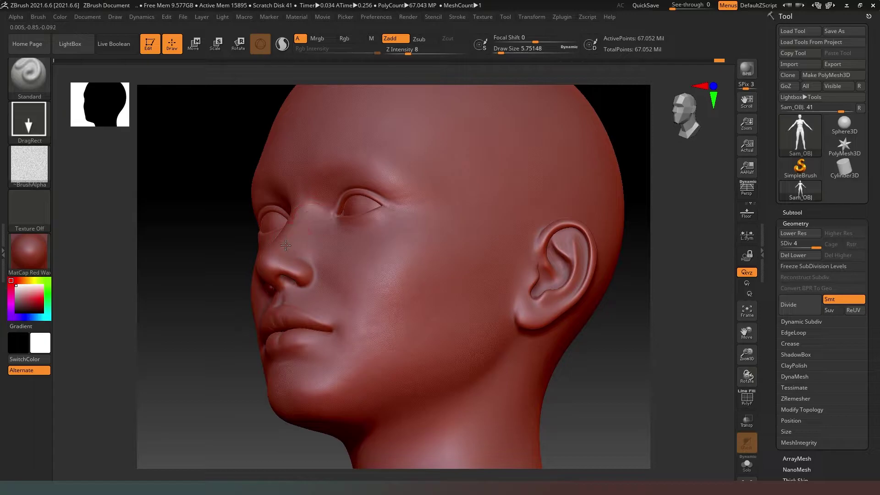
{"action": "left_click_drag", "start_coordinate": [297, 231], "coordinate": [323, 219]}
{"action": "left_click_drag", "start_coordinate": [673, 326], "coordinate": [627, 315]}
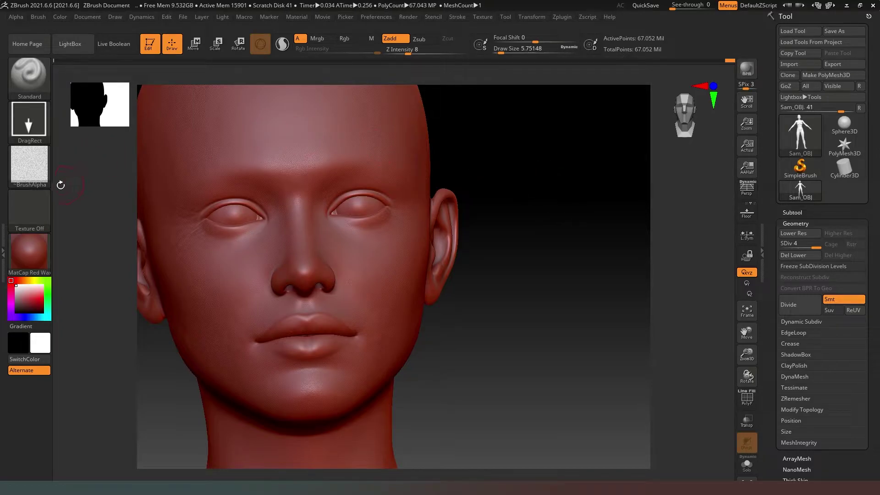
- Switch the Standard brush to the coarser skin pore alpha, with a Z Intensity of 12 and a draw size of 1
{"action": "mouse_move", "coordinate": [34, 164]}
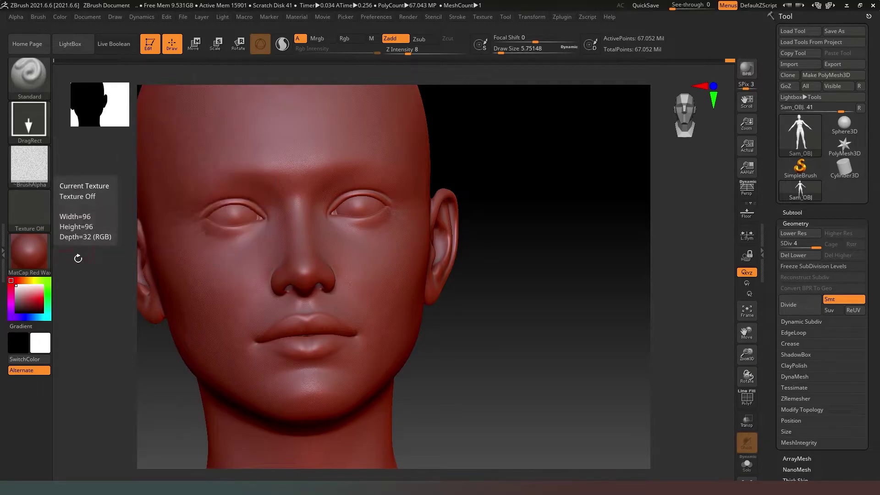
{"action": "left_click", "coordinate": [29, 165]}
{"action": "left_click", "coordinate": [84, 346]}
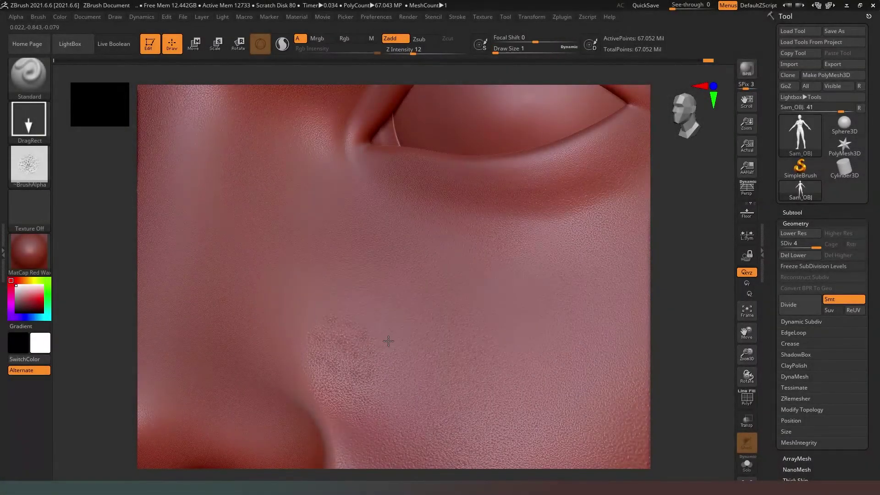
{"action": "left_click", "coordinate": [29, 120]}
{"action": "left_click", "coordinate": [205, 132]}
{"action": "left_click_drag", "start_coordinate": [339, 268], "coordinate": [315, 289]}
{"action": "key", "text": "ctrl"}
{"action": "left_click", "coordinate": [29, 120]}
{"action": "left_click", "coordinate": [128, 128]}
- Set the Z Intensity to 17 and stamp the pore alpha on the cheek beside the nostril
{"action": "mouse_move", "coordinate": [746, 355]}
{"action": "left_mouse_down"}
{"action": "mouse_move", "coordinate": [703, 295]}
{"action": "mouse_move", "coordinate": [715, 284]}
{"action": "left_mouse_up"}
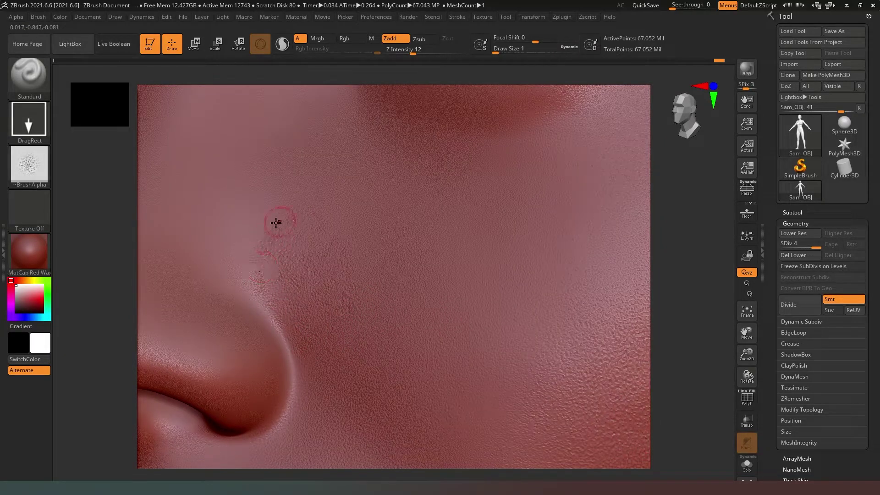
{"action": "left_click_drag", "start_coordinate": [414, 51], "coordinate": [418, 53]}
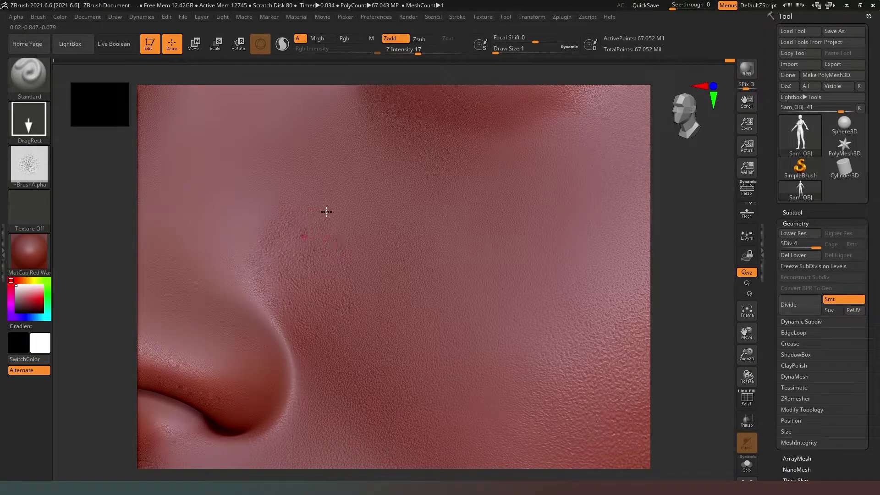
{"action": "left_click_drag", "start_coordinate": [320, 239], "coordinate": [348, 283]}
- Set the Z Intensity to 11, stamp the pore alpha along the nostril crease and soften the pores on the adjacent cheek
{"action": "left_click_drag", "start_coordinate": [418, 52], "coordinate": [411, 52]}
{"action": "key", "text": "ctrl+z"}
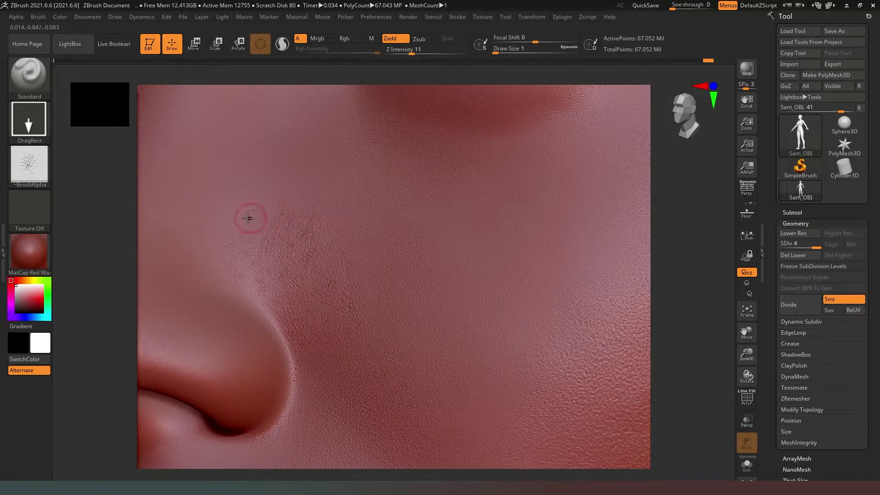
{"action": "left_click_drag", "start_coordinate": [257, 244], "coordinate": [255, 266]}
{"action": "left_click_drag", "start_coordinate": [314, 382], "coordinate": [326, 408], "text": "shift"}
{"action": "key", "text": "ctrl+z"}
{"action": "key", "text": "ctrl+z"}
{"action": "left_click_drag", "start_coordinate": [377, 229], "coordinate": [391, 243], "text": "shift"}
- Stamp the pore alpha over the cheek beside the nostril, undoing the stamps tried on the side of the nose
{"action": "left_click_drag", "start_coordinate": [402, 349], "coordinate": [405, 347]}
{"action": "left_click_drag", "start_coordinate": [210, 250], "coordinate": [238, 197]}
{"action": "key", "text": "ctrl+z"}
{"action": "left_click_drag", "start_coordinate": [328, 365], "coordinate": [413, 358]}
{"action": "mouse_move", "coordinate": [208, 282]}
{"action": "left_mouse_down"}
{"action": "mouse_move", "coordinate": [209, 301]}
{"action": "mouse_move", "coordinate": [247, 311]}
{"action": "left_mouse_up"}
{"action": "key", "text": "ctrl+z"}
- Stamp the pore alpha over the nostril wing and its lower edge, undoing the last stamp
{"action": "left_click_drag", "start_coordinate": [275, 401], "coordinate": [269, 401]}
{"action": "left_click_drag", "start_coordinate": [226, 370], "coordinate": [211, 401]}
{"action": "left_click_drag", "start_coordinate": [152, 370], "coordinate": [192, 389]}
{"action": "left_click_drag", "start_coordinate": [199, 303], "coordinate": [200, 302]}
{"action": "key", "text": "ctrl+z"}
- Stamp the pore alpha between the nostril and upper lip, comparing the skin with the last stamps undone and redone
{"action": "left_click_drag", "start_coordinate": [746, 334], "coordinate": [766, 196]}
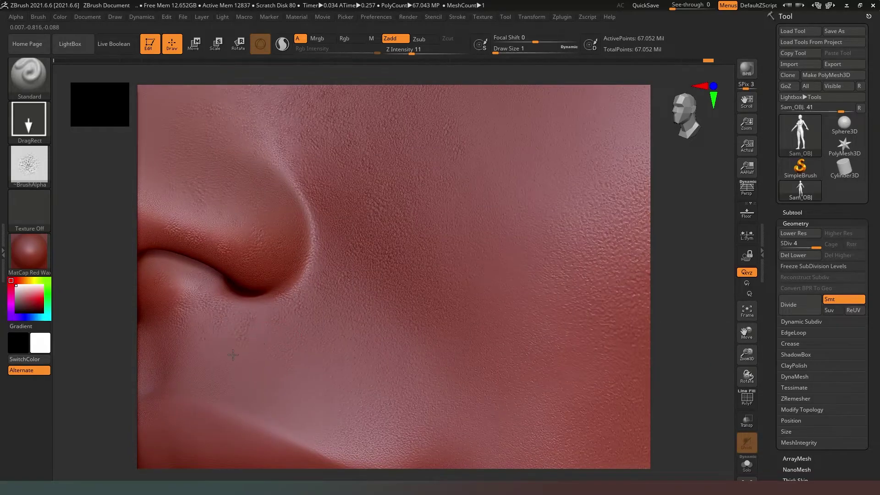
{"action": "left_click_drag", "start_coordinate": [185, 352], "coordinate": [185, 352]}
{"action": "key", "text": "ctrl+shift+z"}
{"action": "key", "text": "ctrl+z"}
{"action": "key", "text": "ctrl+z"}
{"action": "key", "text": "ctrl+shift+z"}
{"action": "key", "text": "ctrl+shift+z"}
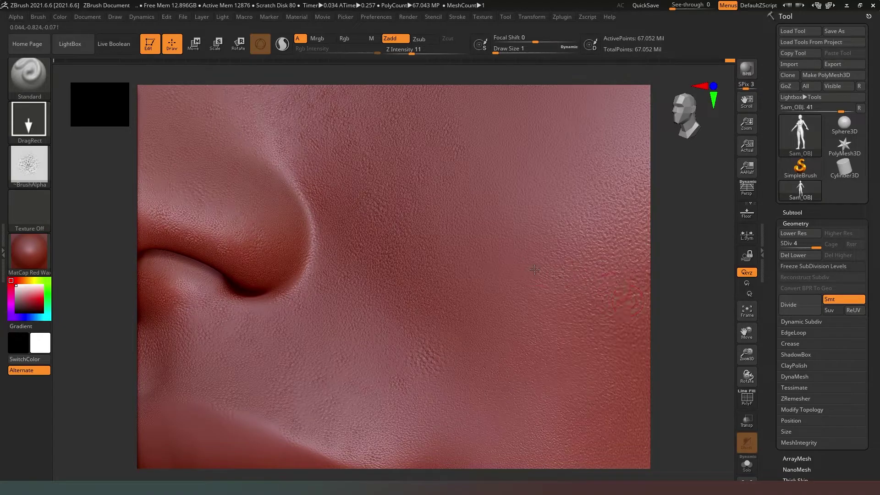
- Compare the last pore stamps on the cheek by undoing and redoing them, and undo the last one
{"action": "key", "text": "ctrl+z"}
{"action": "key", "text": "ctrl+z"}
{"action": "key", "text": "ctrl+shift+z"}
{"action": "key", "text": "ctrl+shift+z"}
{"action": "key", "text": "ctrl+z"}
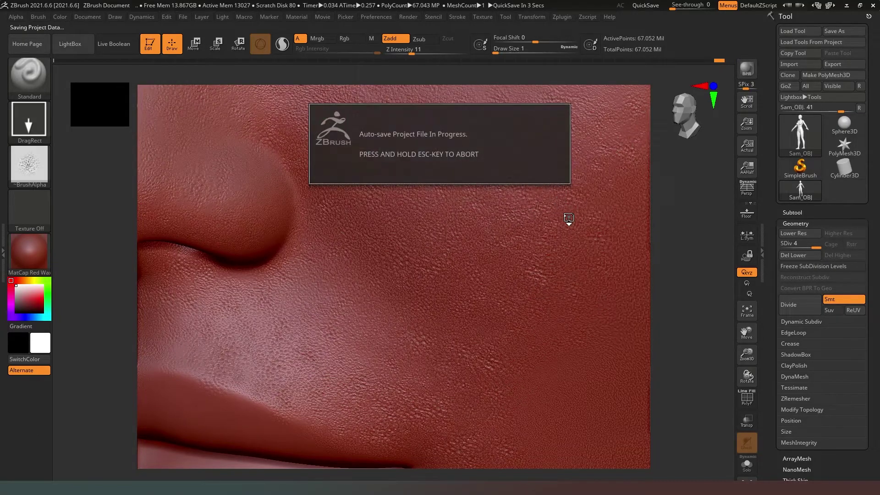
- Frame the figure again and bring the lower face into view from the front, around the mouth and chin
{"action": "right_click_drag", "start_coordinate": [635, 200], "coordinate": [624, 208]}
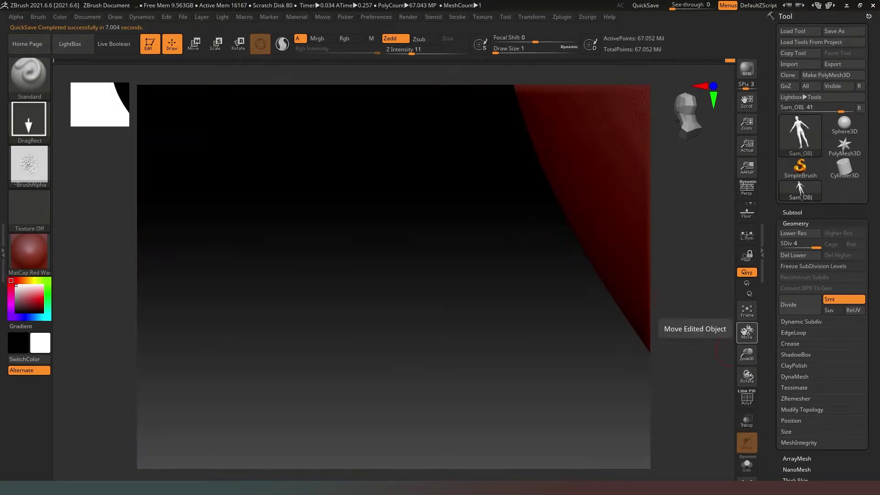
{"action": "left_click", "coordinate": [690, 115]}
{"action": "left_click_drag", "start_coordinate": [747, 333], "coordinate": [511, 344]}
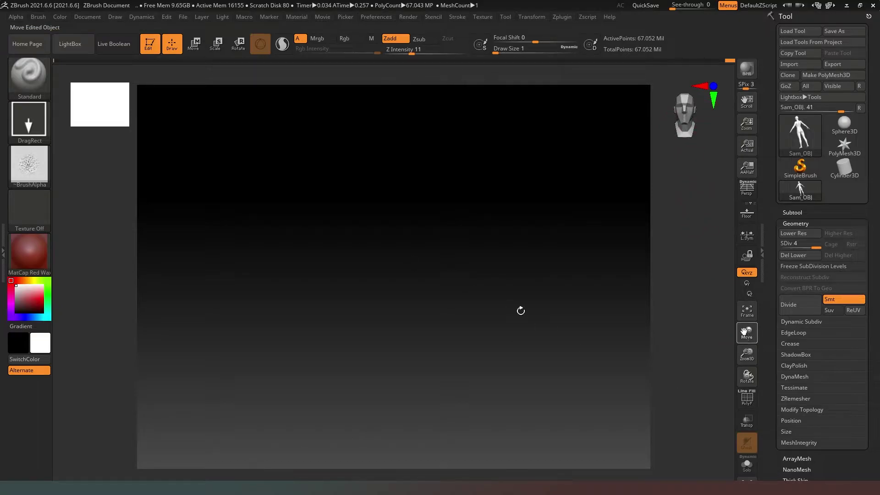
{"action": "left_click", "coordinate": [746, 310]}
{"action": "left_click_drag", "start_coordinate": [747, 354], "coordinate": [746, 403]}
{"action": "left_click_drag", "start_coordinate": [747, 333], "coordinate": [738, 472]}
{"action": "left_click_drag", "start_coordinate": [746, 354], "coordinate": [747, 403]}
{"action": "left_click_drag", "start_coordinate": [746, 336], "coordinate": [726, 388]}
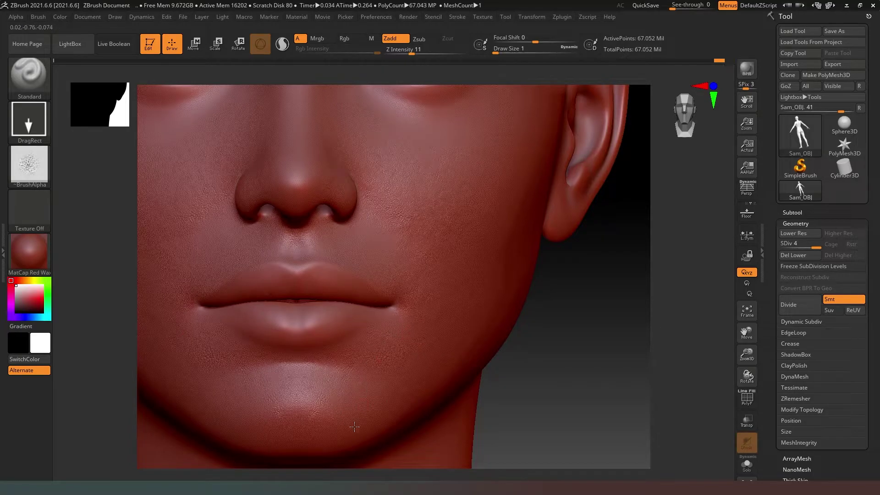
- Stamp the pore alpha below the mouth corner and across the lower cheek towards the jaw
{"action": "right_click_drag", "start_coordinate": [373, 384], "coordinate": [434, 371], "text": "ctrl"}
{"action": "mouse_move", "coordinate": [397, 321]}
{"action": "left_mouse_down", "text": "ctrl"}
{"action": "mouse_move", "coordinate": [419, 310]}
{"action": "mouse_move", "coordinate": [399, 322]}
{"action": "left_mouse_up", "text": "ctrl"}
{"action": "key", "text": "ctrl+z"}
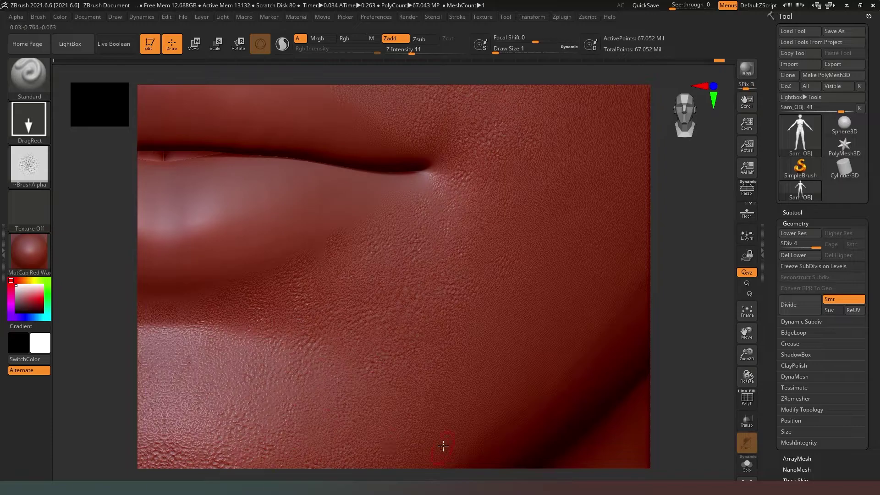
{"action": "left_click_drag", "start_coordinate": [729, 317], "coordinate": [660, 289], "text": "alt"}
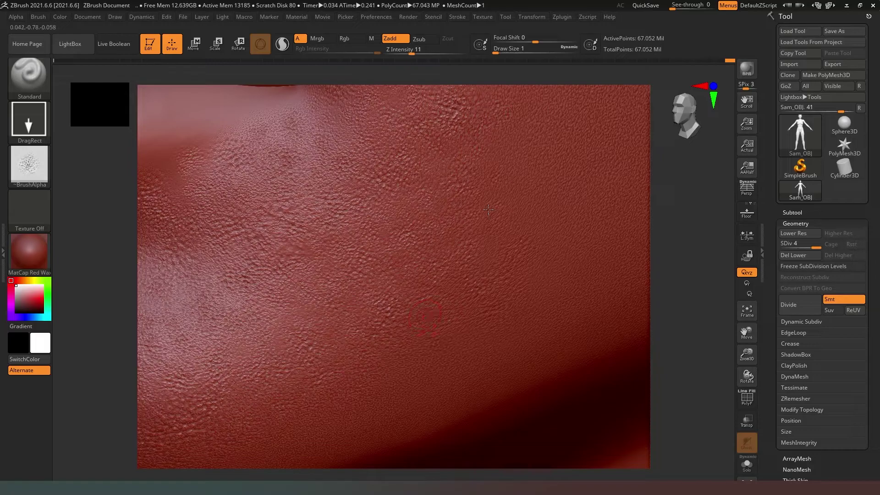
{"action": "right_click_drag", "start_coordinate": [470, 143], "coordinate": [349, 241], "text": "alt"}
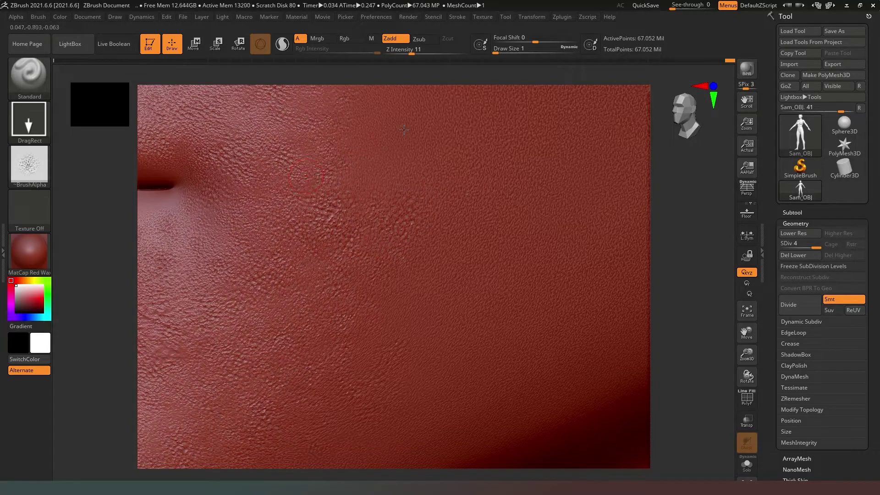
- Switch the brush alpha from the pore texture to Alpha 60 and lower its MidValue
{"action": "left_click_drag", "start_coordinate": [747, 353], "coordinate": [755, 261]}
{"action": "left_click_drag", "start_coordinate": [746, 333], "coordinate": [612, 424]}
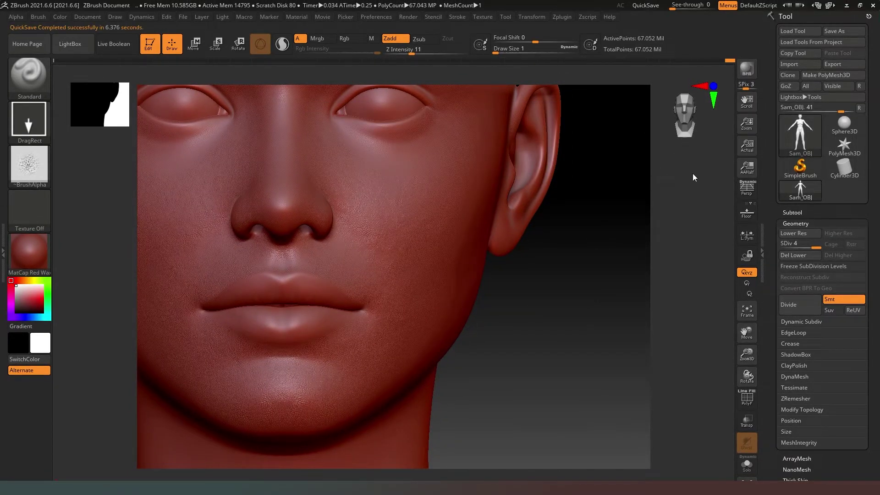
{"action": "left_click_drag", "start_coordinate": [609, 266], "coordinate": [622, 297]}
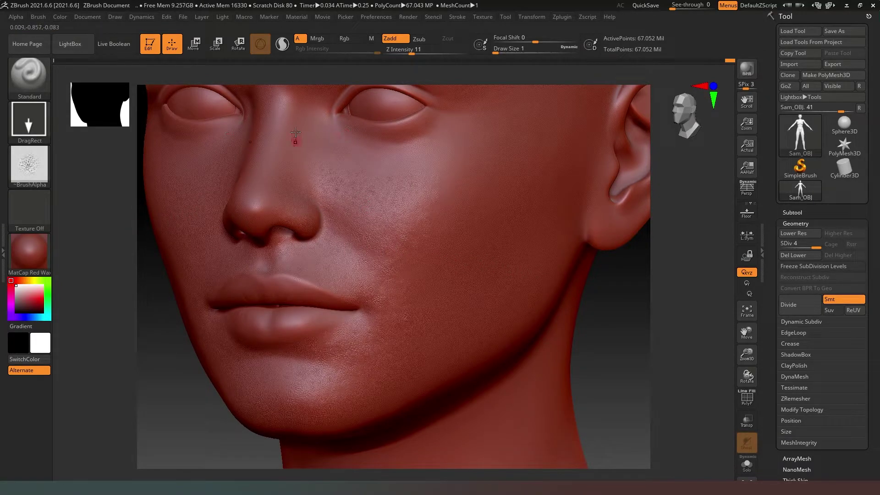
{"action": "left_click", "coordinate": [30, 168]}
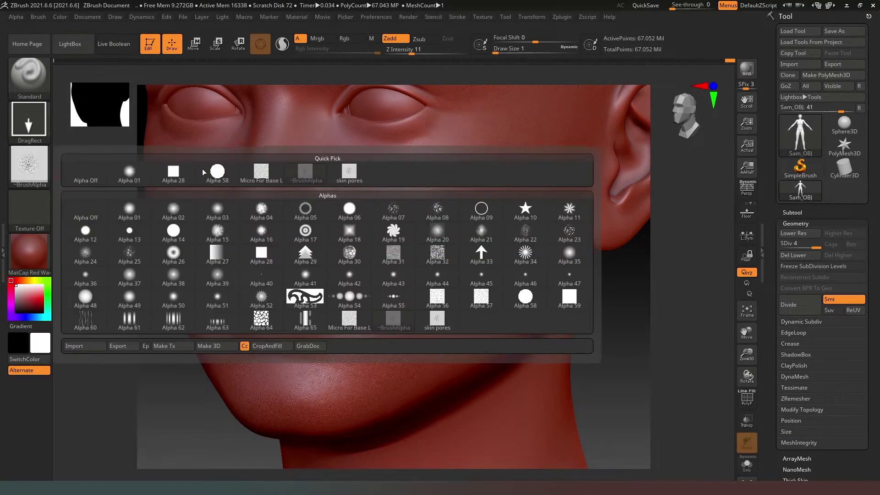
{"action": "left_click", "coordinate": [87, 321]}
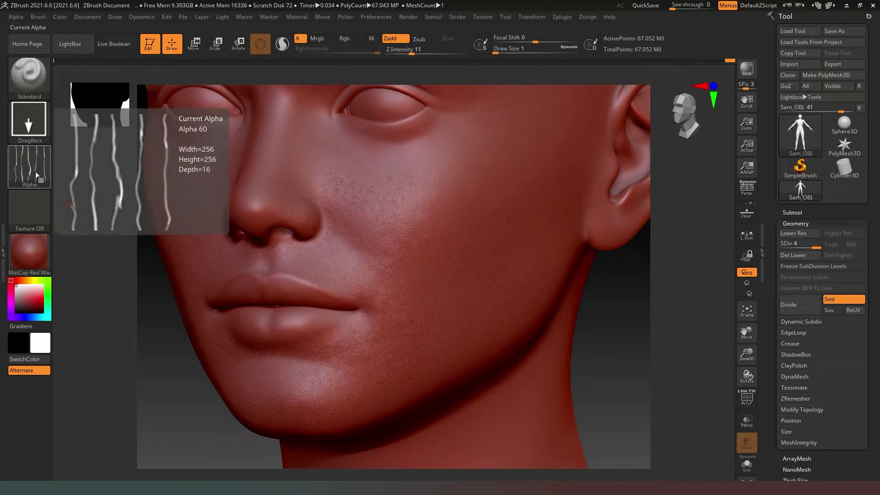
{"action": "left_click", "coordinate": [15, 17]}
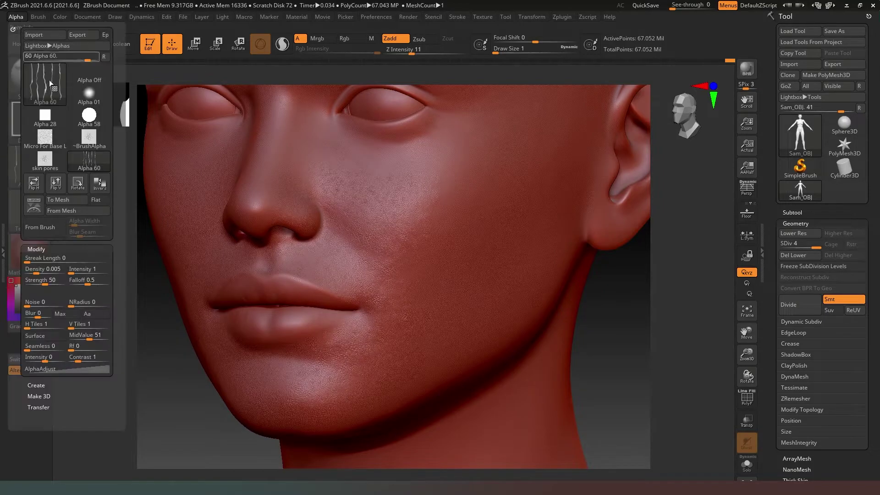
{"action": "left_click_drag", "start_coordinate": [88, 336], "coordinate": [40, 335]}
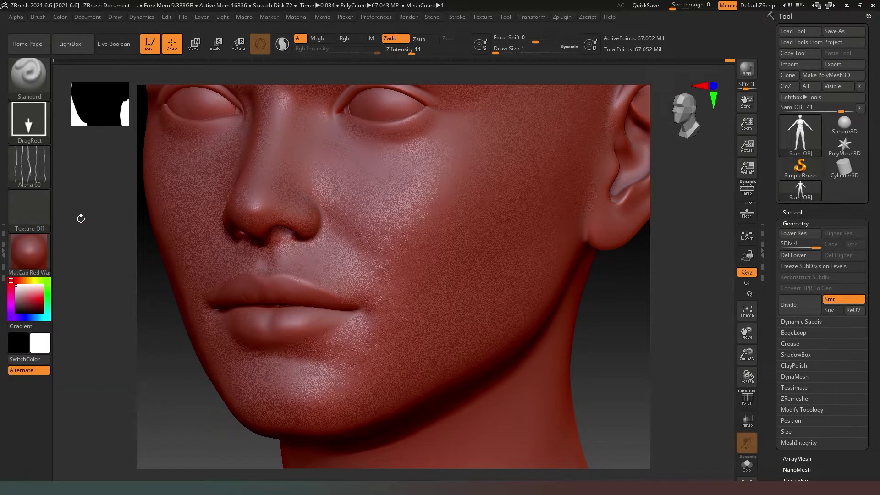
- Set the brush to the Color Spray stroke with Z Intensity 7 and a draw size of about 3.1
{"action": "mouse_move", "coordinate": [35, 154]}
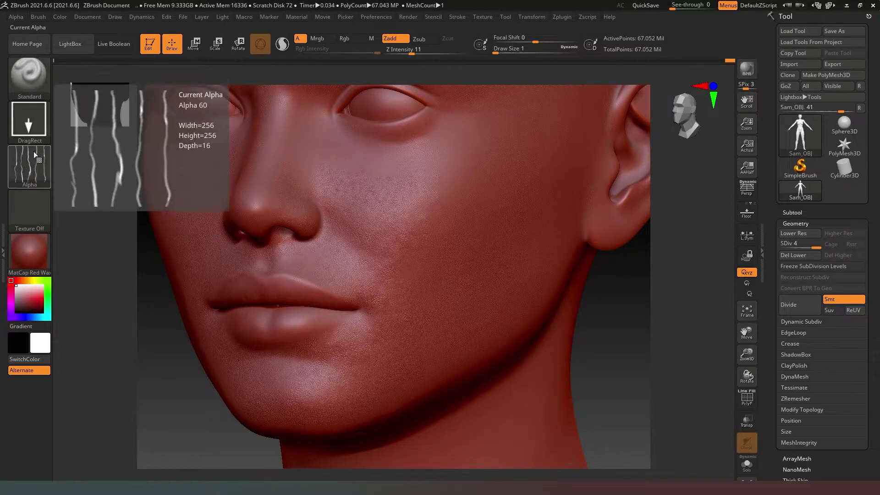
{"action": "left_click", "coordinate": [29, 120]}
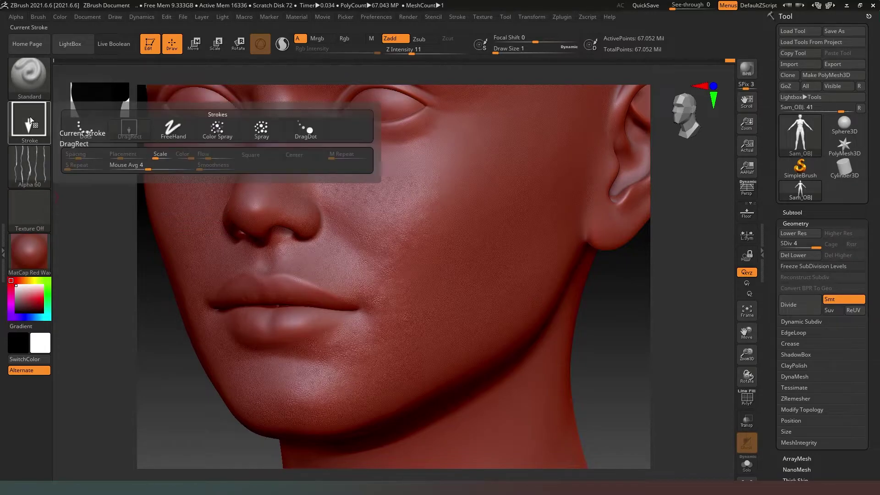
{"action": "left_click", "coordinate": [216, 127]}
{"action": "left_click_drag", "start_coordinate": [411, 54], "coordinate": [402, 54]}
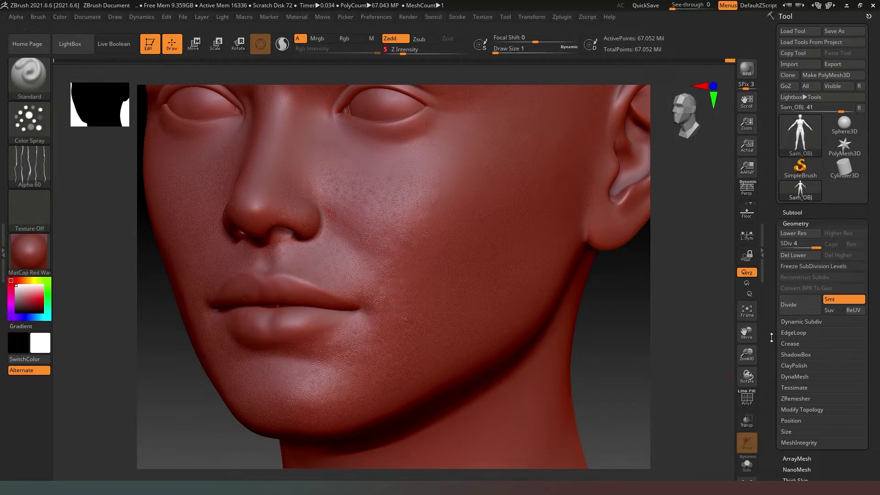
{"action": "left_click_drag", "start_coordinate": [747, 357], "coordinate": [765, 363]}
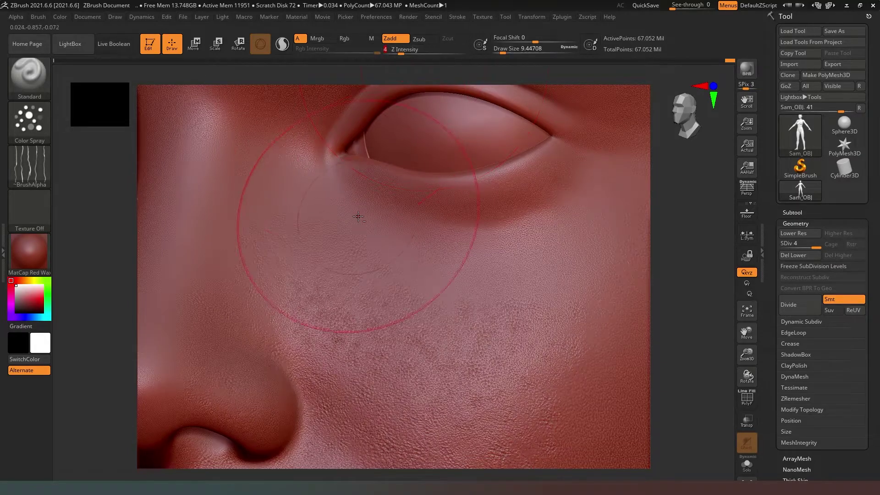
{"action": "left_click_drag", "start_coordinate": [401, 52], "coordinate": [405, 52]}
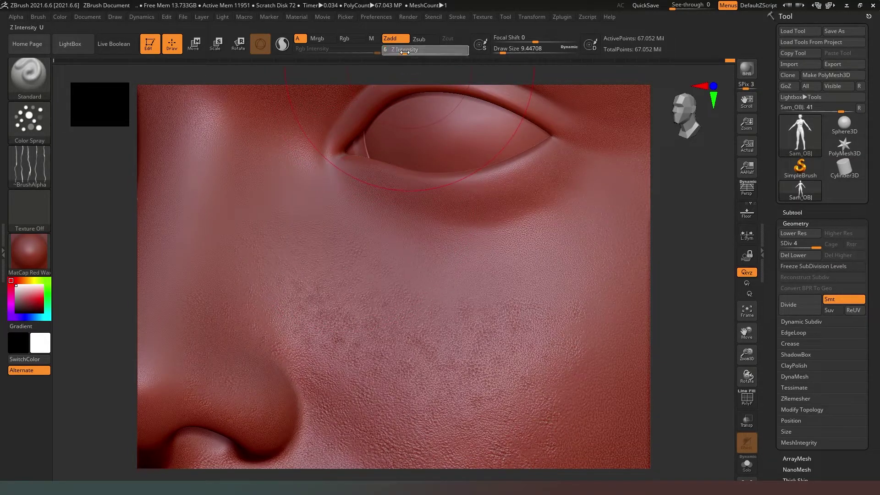
{"action": "left_click_drag", "start_coordinate": [502, 52], "coordinate": [500, 53]}
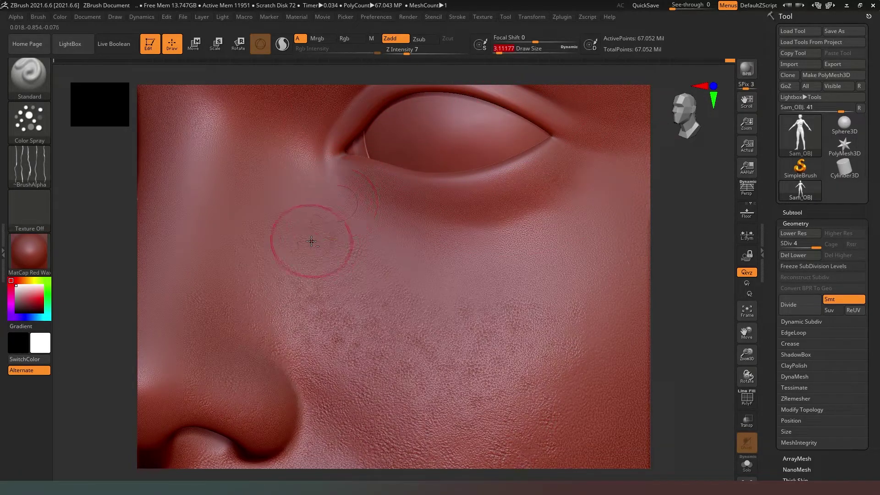
- Undo a test spray stroke on the cheek beside the nose and reduce the draw size to 1
{"action": "mouse_move", "coordinate": [332, 241]}
{"action": "left_mouse_down"}
{"action": "mouse_move", "coordinate": [364, 263]}
{"action": "mouse_move", "coordinate": [312, 297]}
{"action": "left_mouse_up"}
{"action": "key", "text": "ctrl+z"}
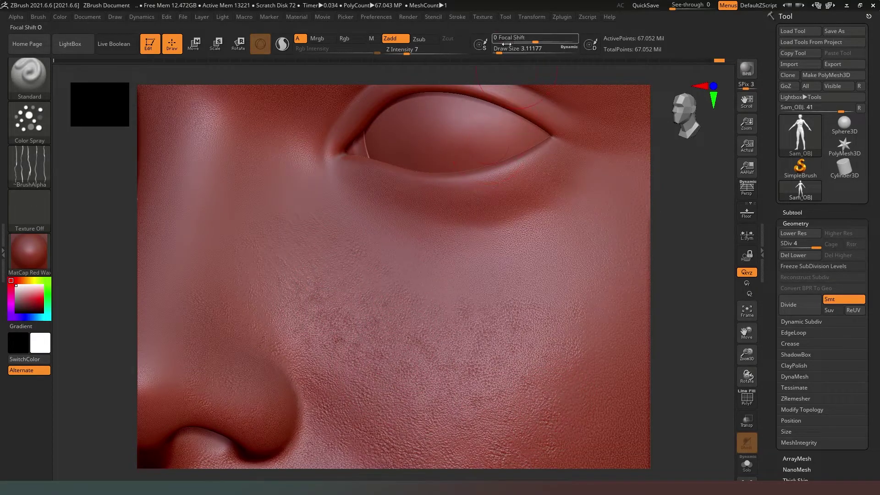
{"action": "left_click_drag", "start_coordinate": [500, 48], "coordinate": [497, 48]}
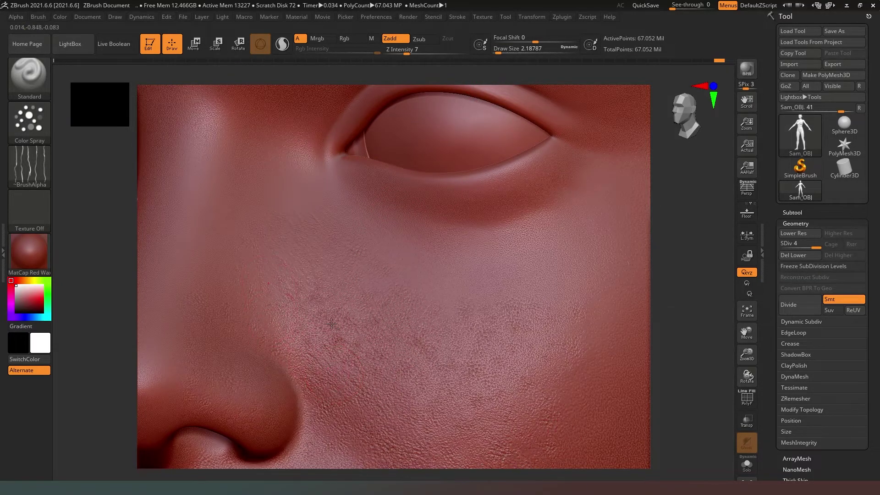
{"action": "left_click_drag", "start_coordinate": [503, 47], "coordinate": [494, 51]}
- Spray fine Alpha 60 lines over the upper cheek, below the eye and beside the nose
{"action": "mouse_move", "coordinate": [747, 331]}
{"action": "left_mouse_down"}
{"action": "mouse_move", "coordinate": [650, 318]}
{"action": "mouse_move", "coordinate": [364, 155]}
{"action": "left_mouse_up"}
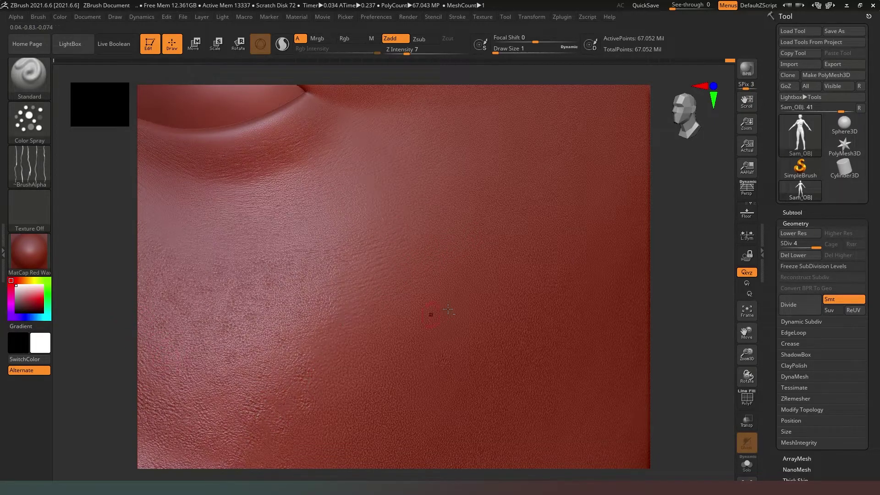
{"action": "left_click_drag", "start_coordinate": [752, 355], "coordinate": [858, 303]}
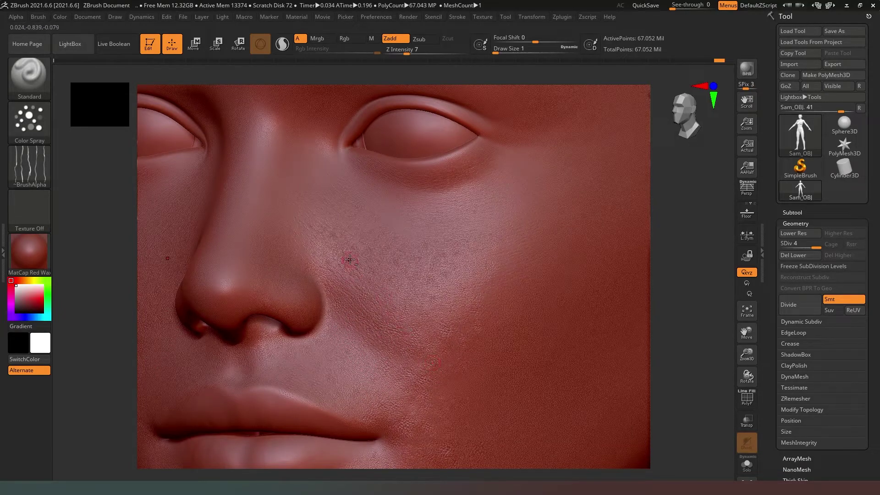
{"action": "mouse_move", "coordinate": [475, 372]}
{"action": "left_mouse_down"}
{"action": "mouse_move", "coordinate": [515, 312]}
{"action": "mouse_move", "coordinate": [566, 278]}
{"action": "mouse_move", "coordinate": [553, 275]}
{"action": "mouse_move", "coordinate": [506, 344]}
{"action": "left_mouse_up"}
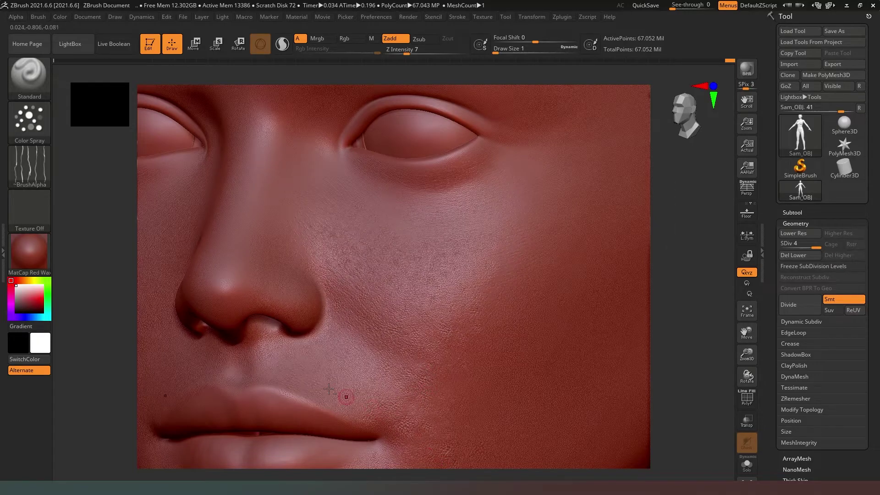
- Spray the Alpha 60 lines around the mouth corner and lower cheek, undoing and redoing strokes to check them
{"action": "left_click_drag", "start_coordinate": [747, 331], "coordinate": [737, 223]}
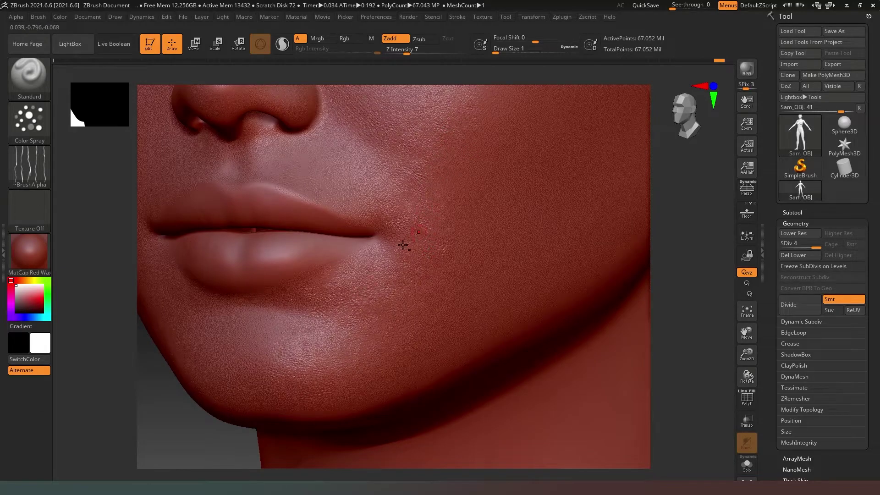
{"action": "key", "text": "ctrl+shift+z"}
{"action": "left_click_drag", "start_coordinate": [747, 333], "coordinate": [542, 241]}
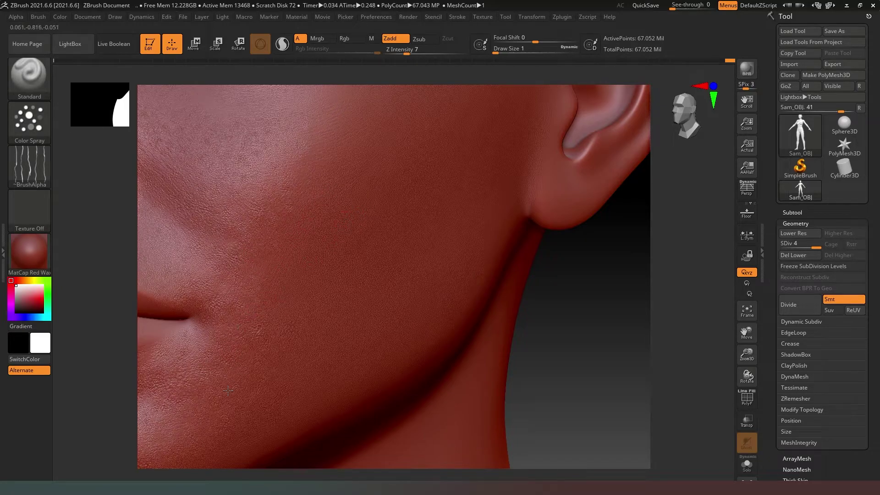
{"action": "key", "text": "ctrl+z"}
{"action": "left_click", "coordinate": [161, 177]}
{"action": "left_click_drag", "start_coordinate": [754, 338], "coordinate": [630, 221]}
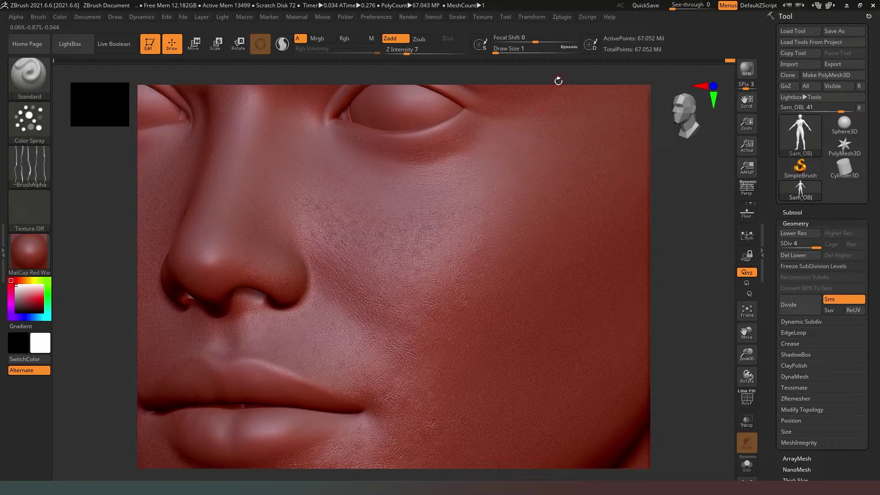
- Open the Multi Map Exporter's export options and adjust the SubDiv level of the normal map
{"action": "left_click", "coordinate": [562, 17]}
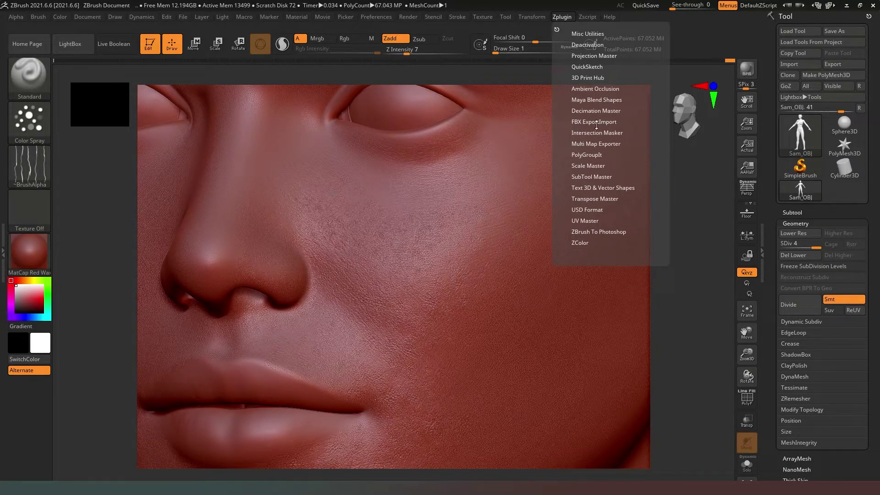
{"action": "left_click", "coordinate": [595, 144]}
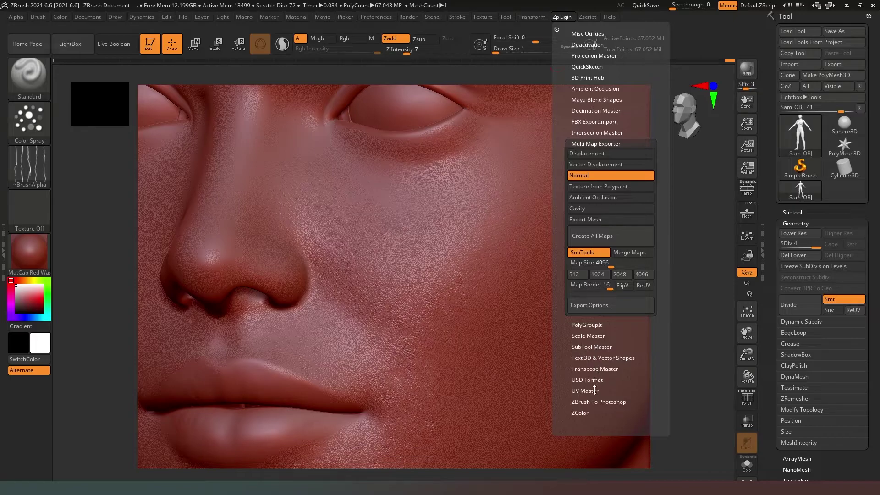
{"action": "left_click", "coordinate": [599, 307]}
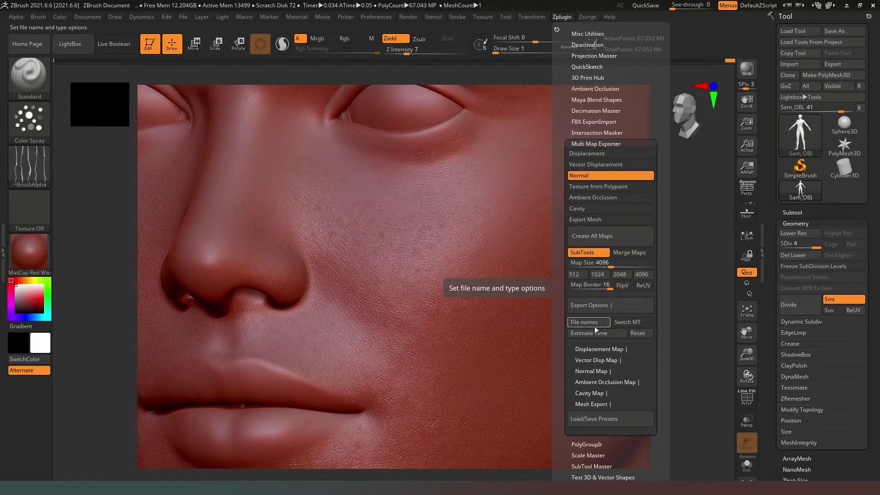
{"action": "left_click", "coordinate": [599, 372]}
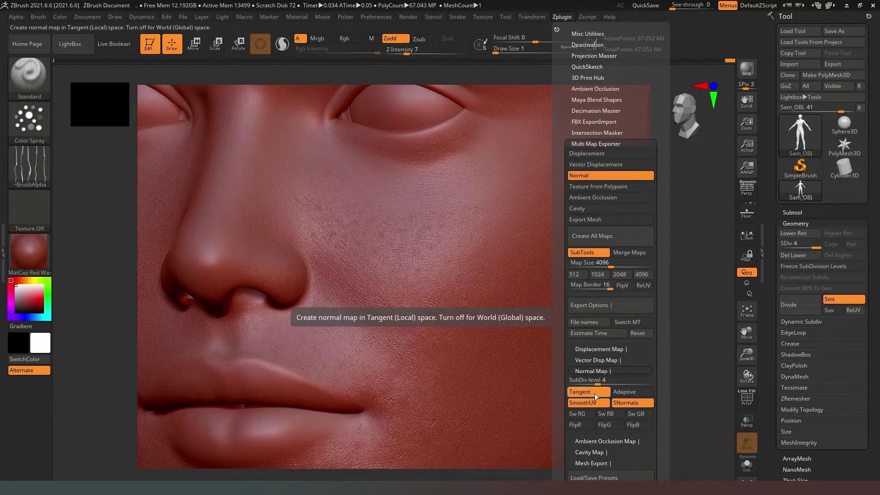
{"action": "mouse_move", "coordinate": [597, 385]}
{"action": "left_mouse_down"}
{"action": "mouse_move", "coordinate": [615, 386]}
{"action": "mouse_move", "coordinate": [605, 384]}
{"action": "left_mouse_up"}
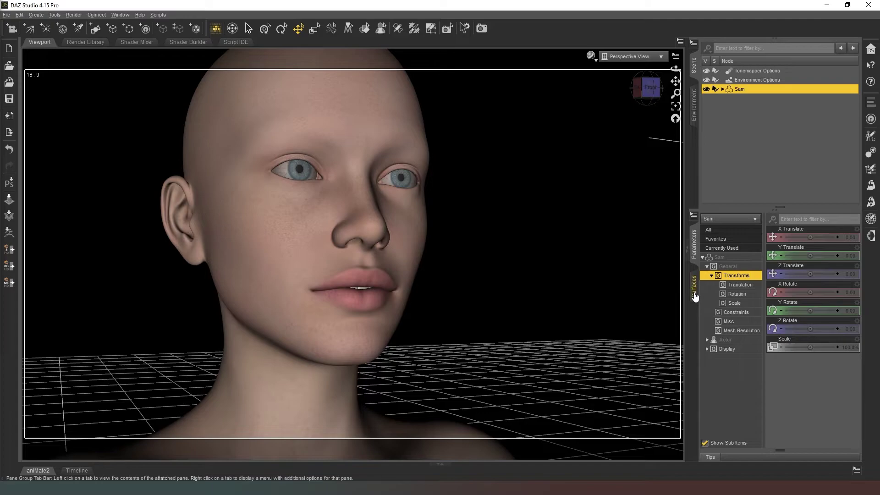
- Switch to DAZ Studio, select Sam's Face surface and set its Base Bump to 0
{"action": "left_click", "coordinate": [365, 28]}
{"action": "left_click", "coordinate": [333, 92]}
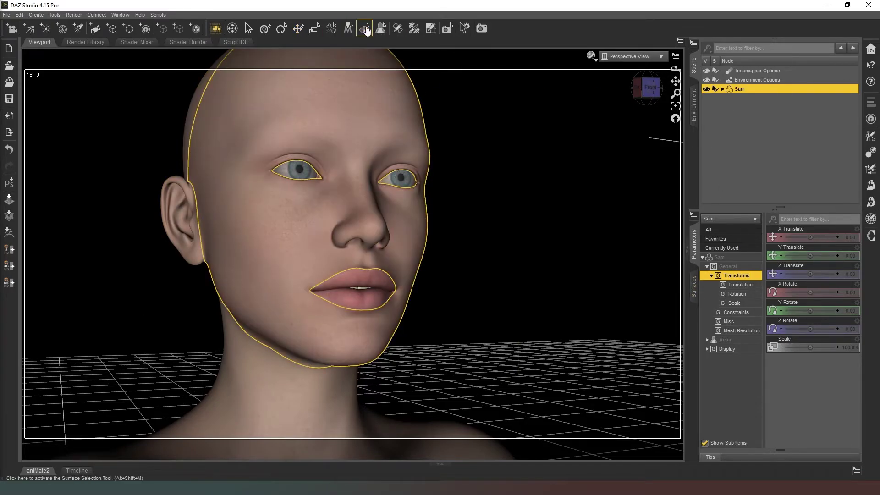
{"action": "left_click", "coordinate": [694, 286]}
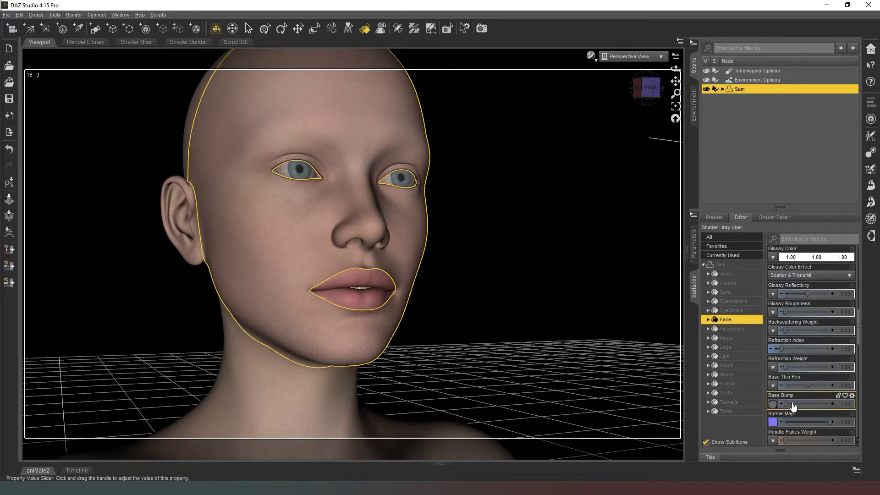
{"action": "mouse_move", "coordinate": [784, 404]}
{"action": "left_click", "coordinate": [850, 406]}
{"action": "type", "text": "0"}
{"action": "key", "text": "Return"}
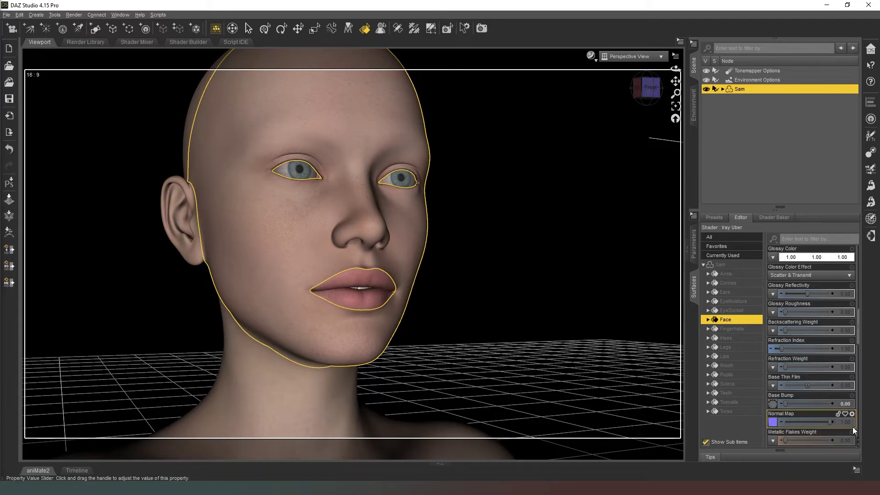
- Load Sam_OBJ-NM_u0_v0.jpg as the Face surface's normal map and select the Lips surface
{"action": "mouse_move", "coordinate": [776, 425]}
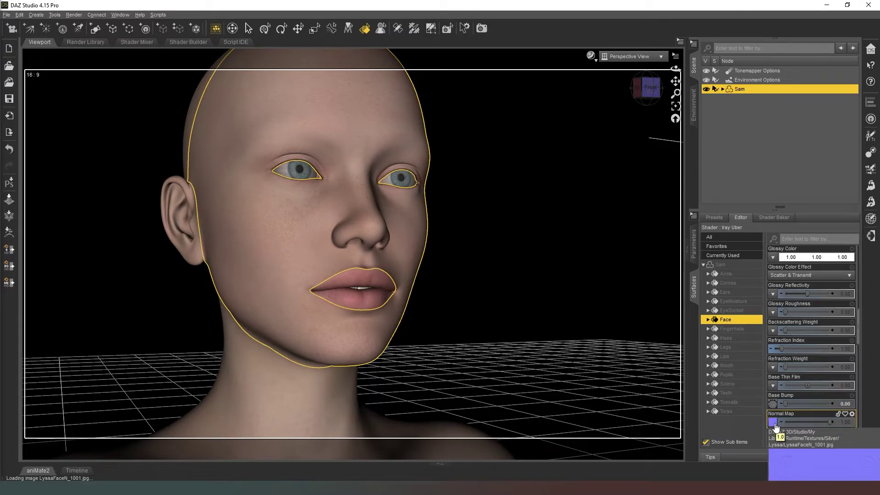
{"action": "left_click", "coordinate": [773, 422]}
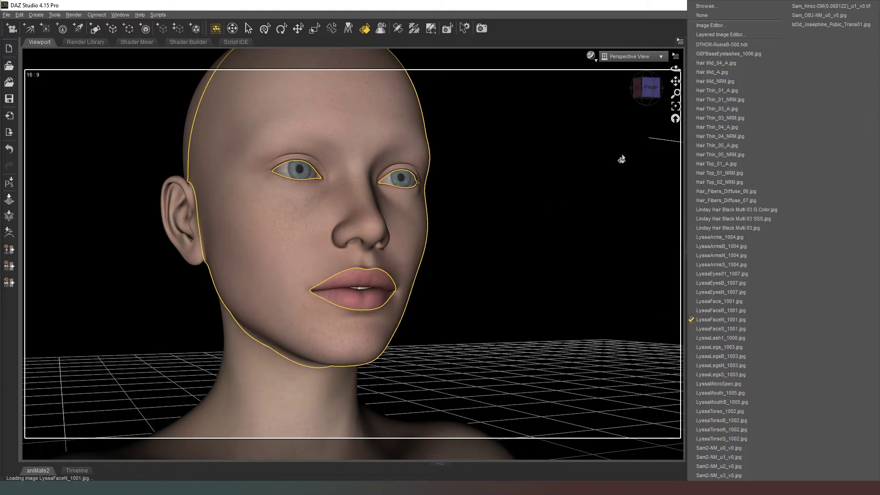
{"action": "left_click", "coordinate": [715, 6]}
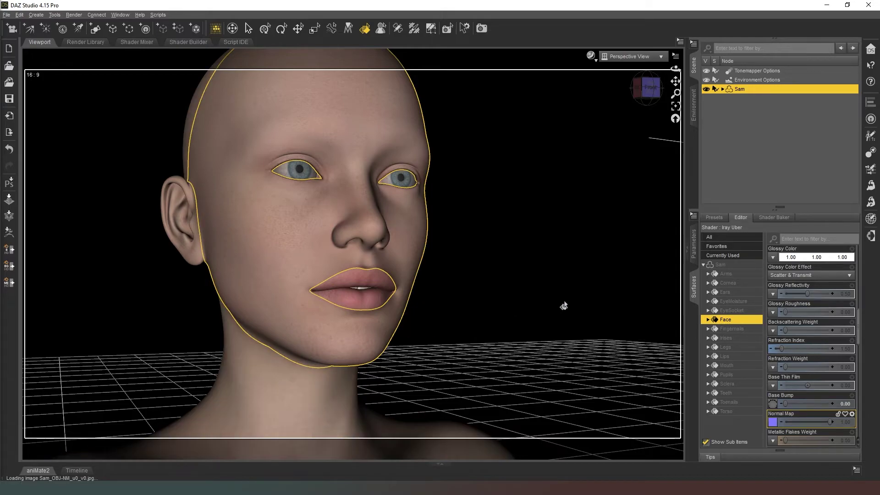
{"action": "left_click", "coordinate": [726, 356]}
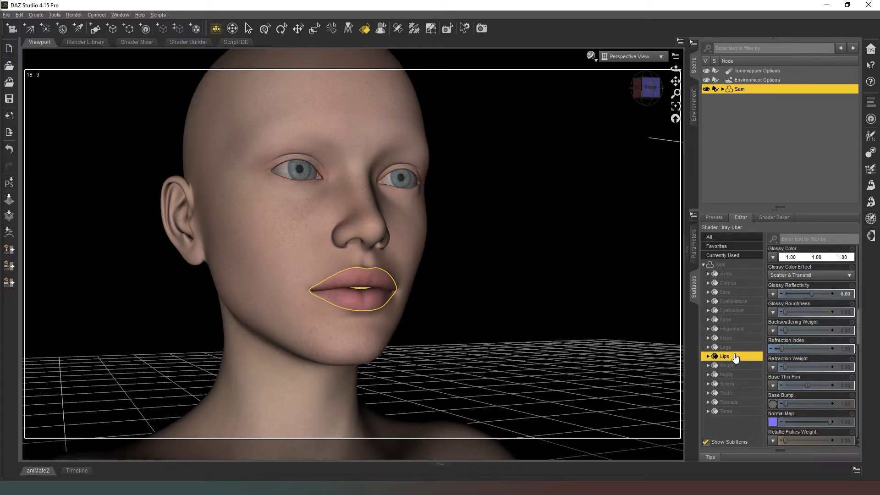
{"action": "mouse_move", "coordinate": [773, 422]}
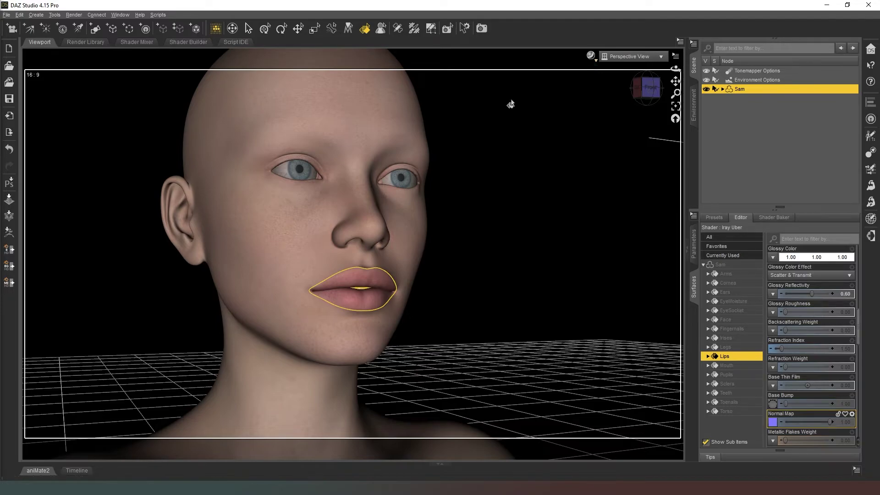
- Deselect the figure and preview the head from the front in the NVIDIA Iray draw style
{"action": "left_click", "coordinate": [298, 29]}
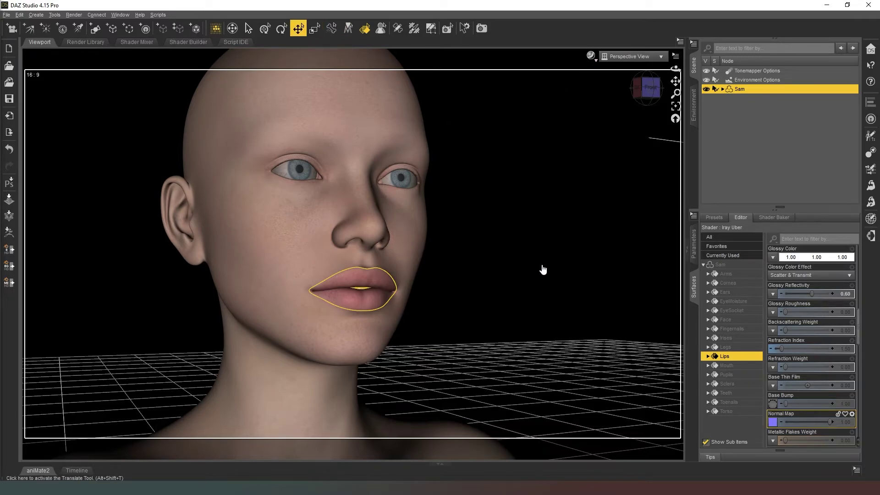
{"action": "left_click", "coordinate": [627, 116]}
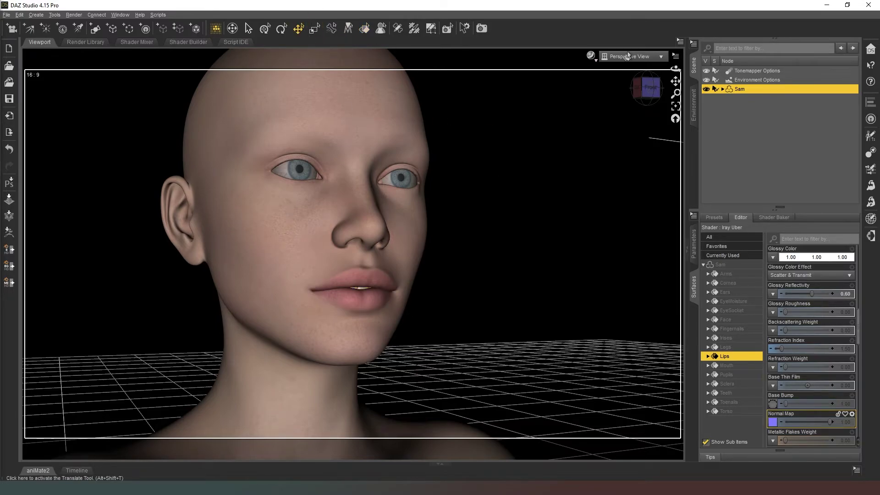
{"action": "left_click", "coordinate": [592, 57]}
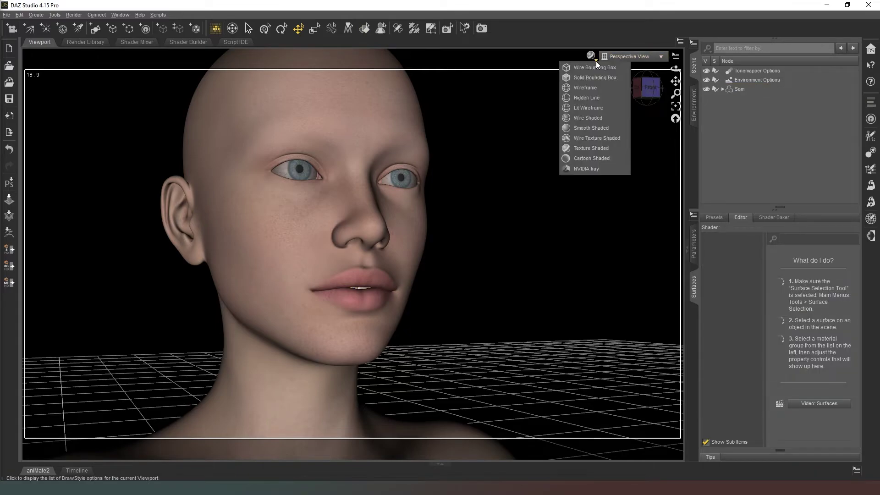
{"action": "left_click", "coordinate": [592, 165]}
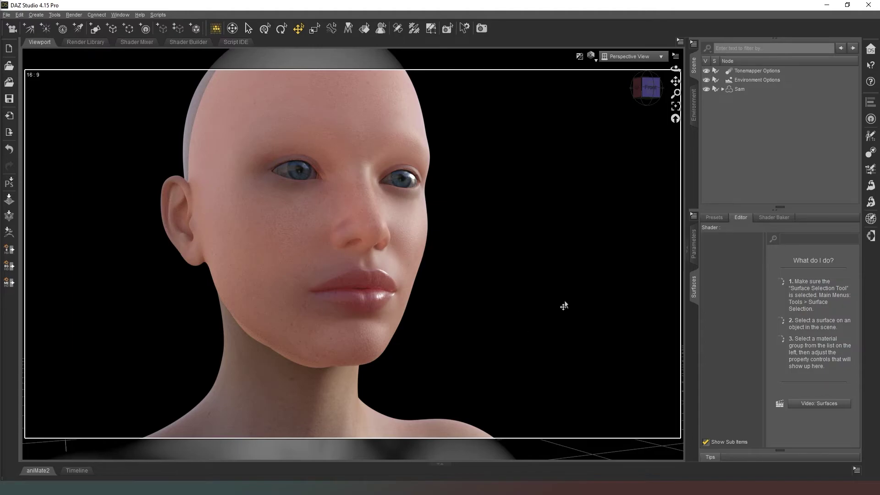
{"action": "left_click", "coordinate": [642, 87]}
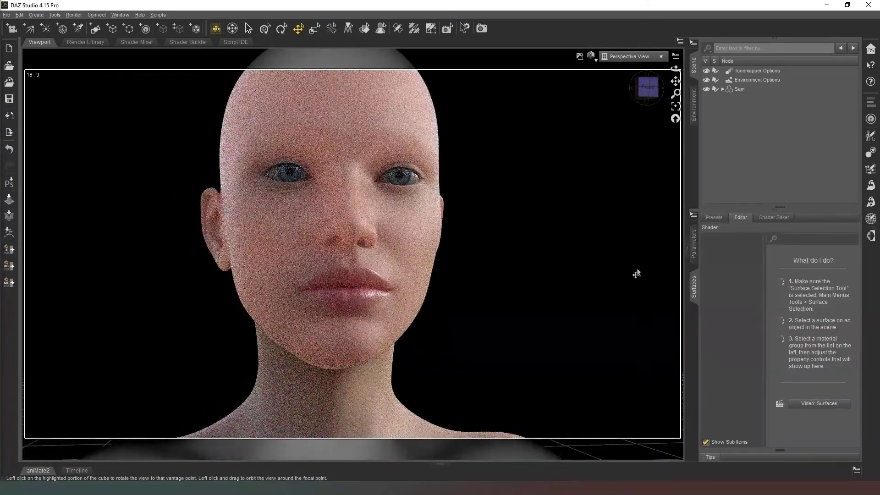
{"action": "left_click", "coordinate": [647, 90]}
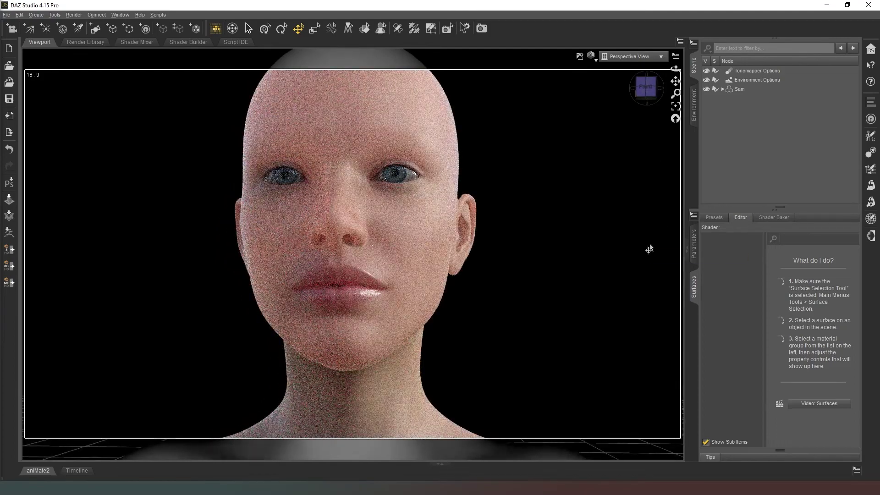